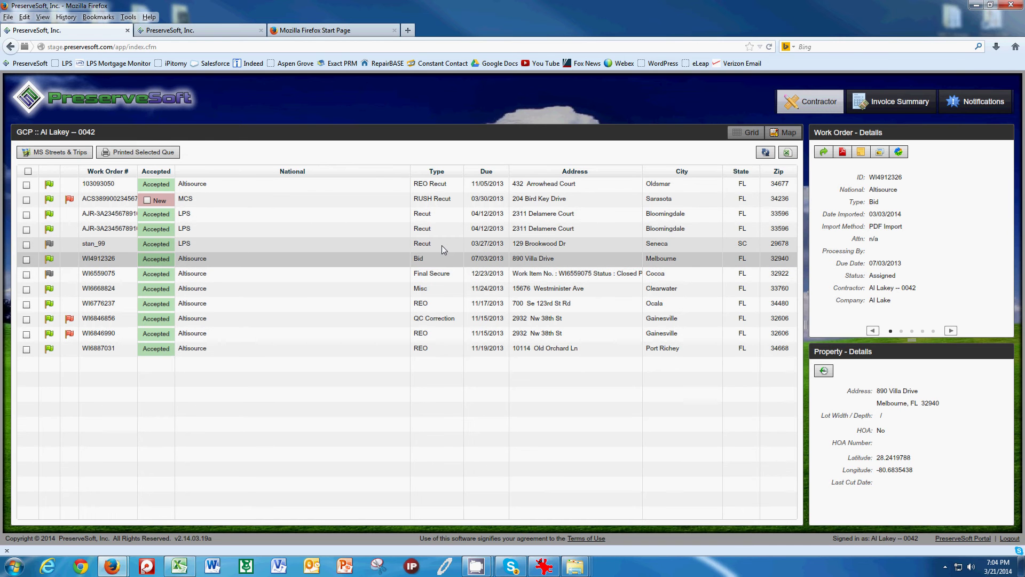
# Select work order WI6559075 (Final Secure, Cocoa) in the grid to show its details
pyautogui.click(435, 274)
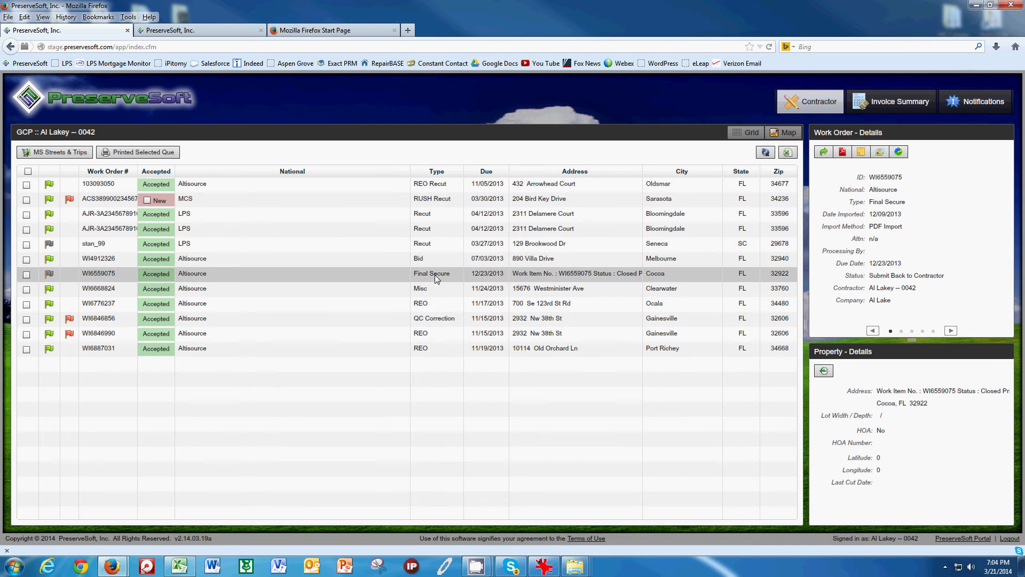
# Start submitting WI6559075, review its PCR form, then go to the Upload Images step
pyautogui.click(826, 153)
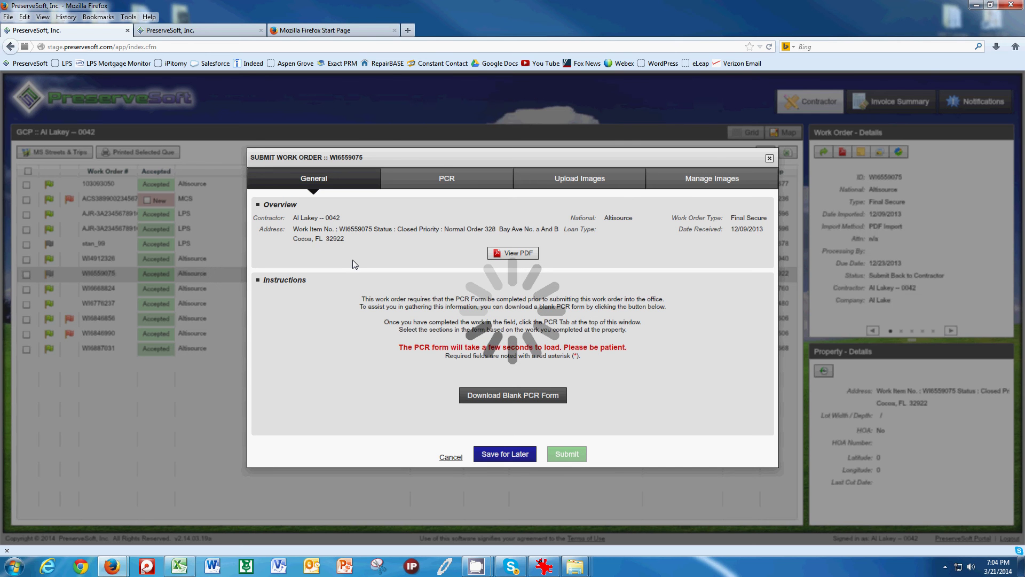
pyautogui.click(448, 182)
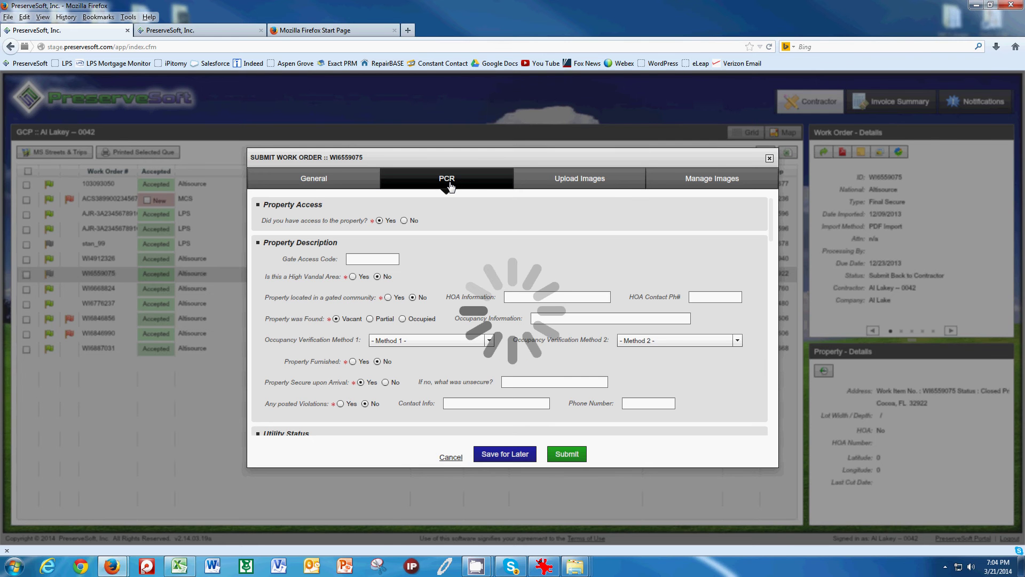
pyautogui.click(586, 182)
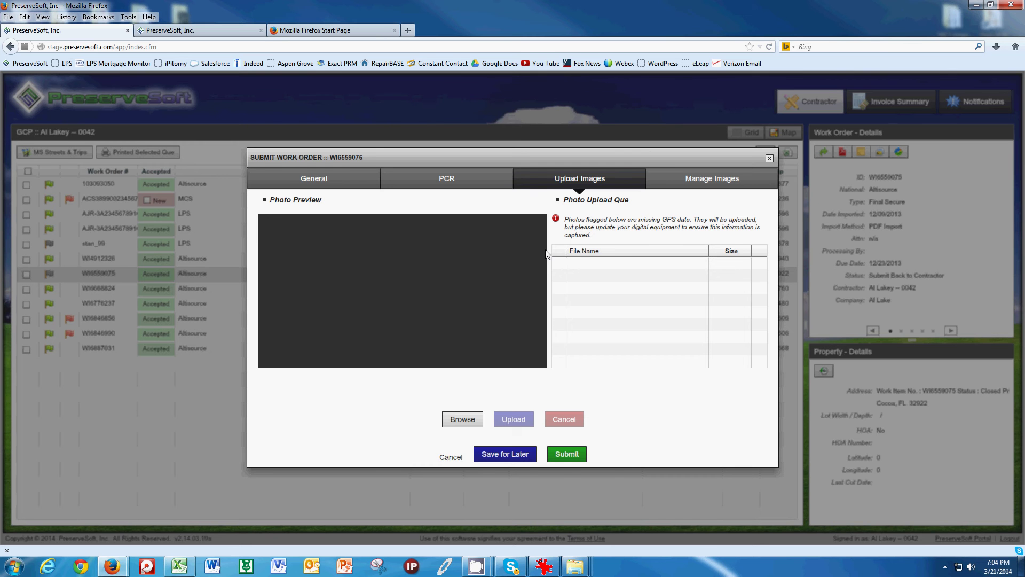
# Queue every photo in Desktop > Work Pictures, 166 files, for upload
pyautogui.click(469, 425)
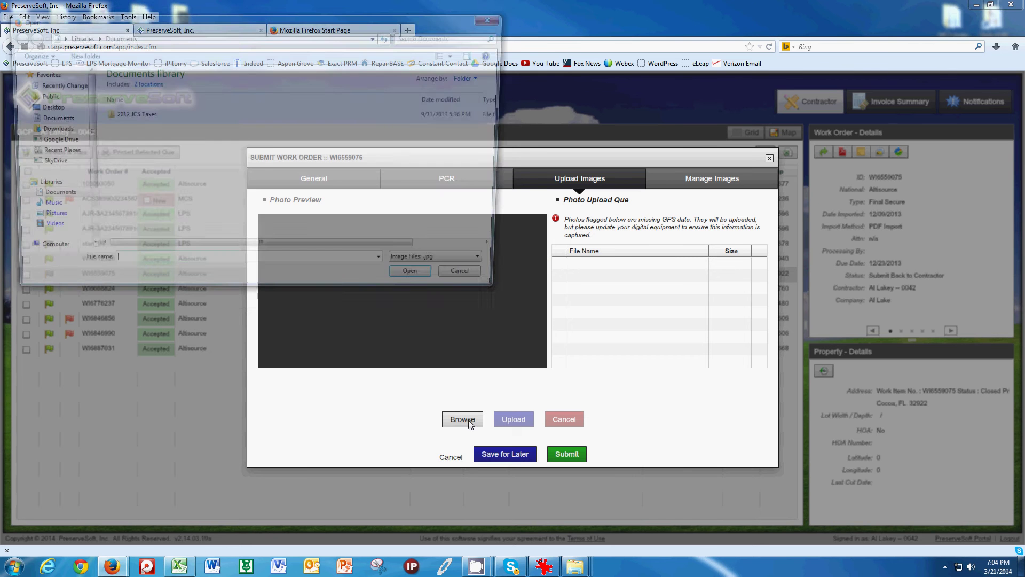
pyautogui.click(50, 113)
pyautogui.click(140, 140)
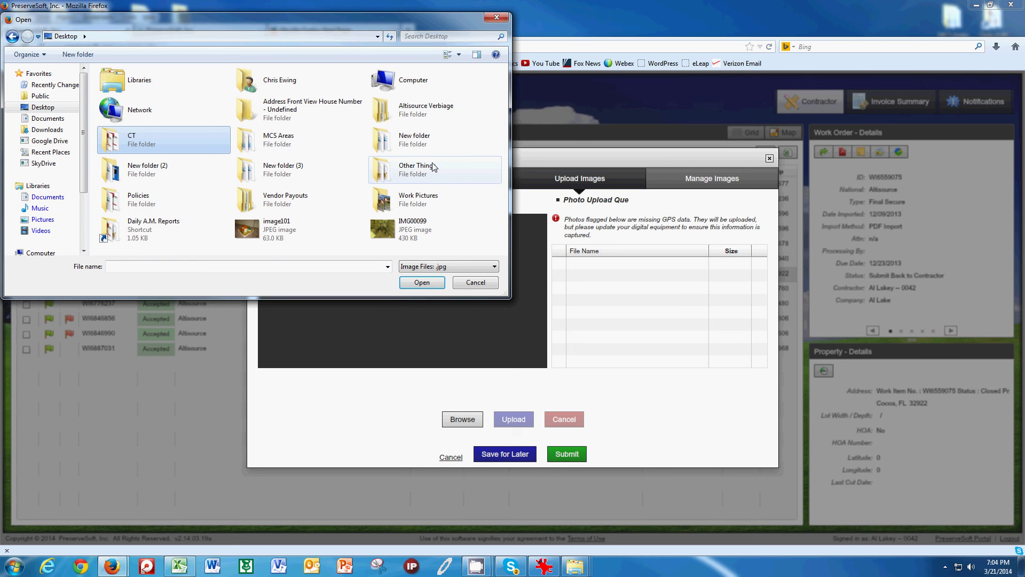
pyautogui.click(409, 140)
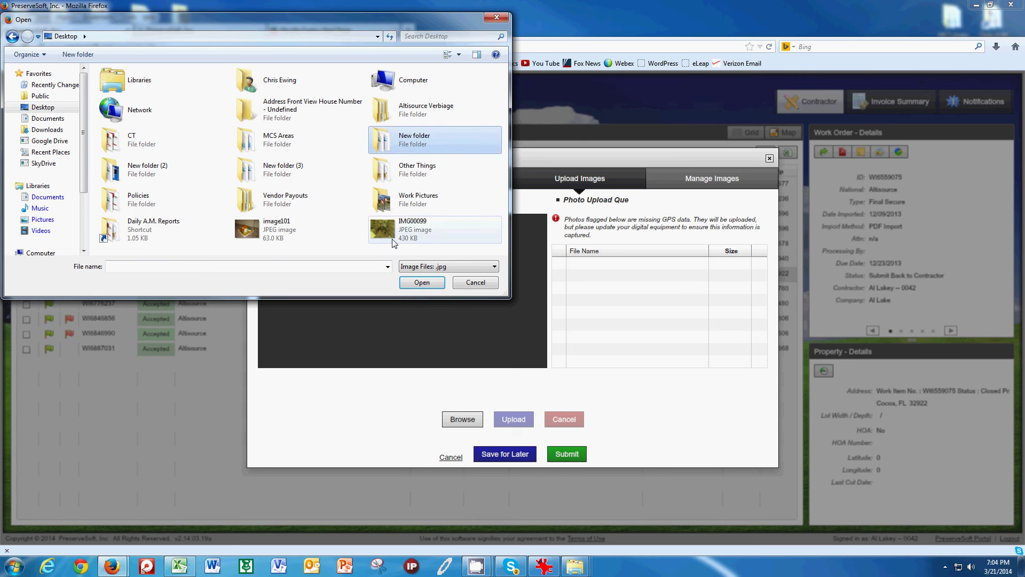
pyautogui.doubleClick(409, 199)
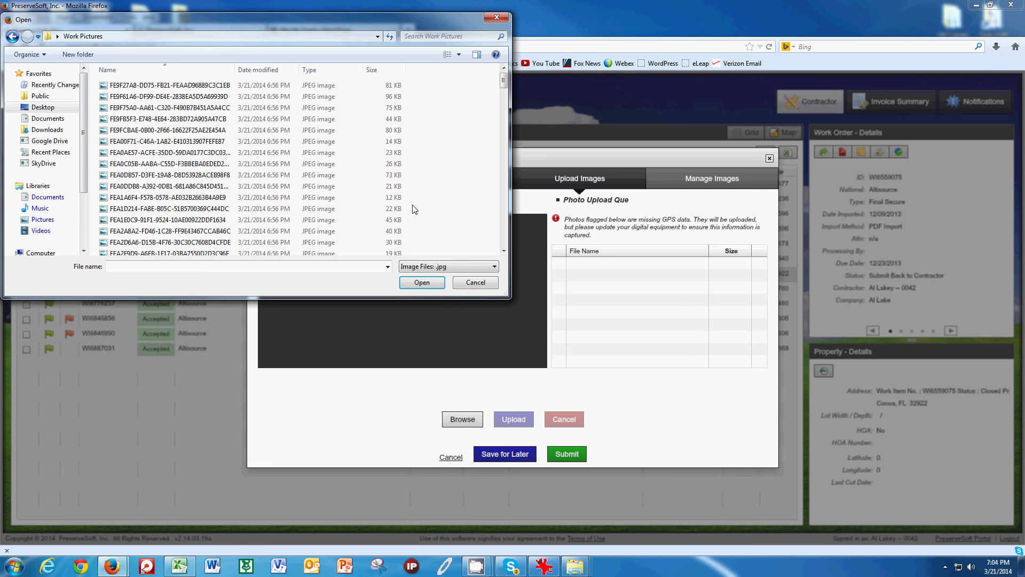
pyautogui.click(174, 98)
pyautogui.hotkey('ctrl', 'a')
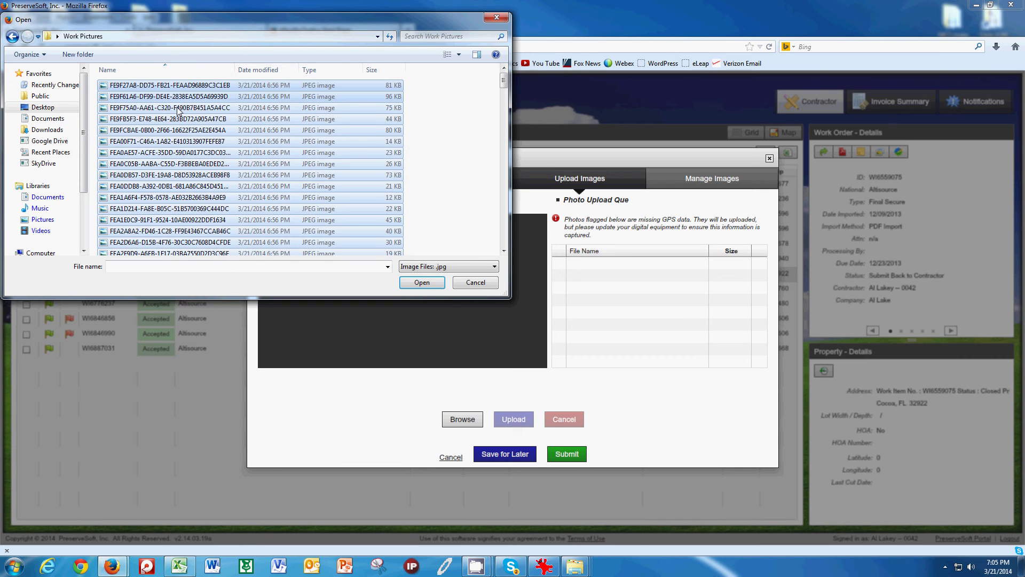
pyautogui.click(428, 285)
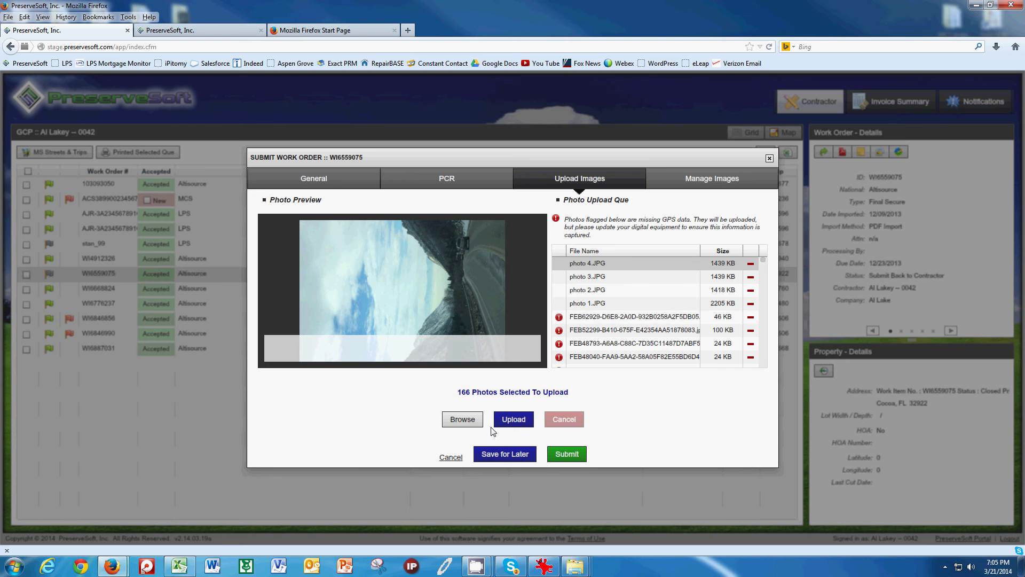
# Upload all 166 queued photos until 'All Files Uploaded Successfully!' appears
pyautogui.click(528, 424)
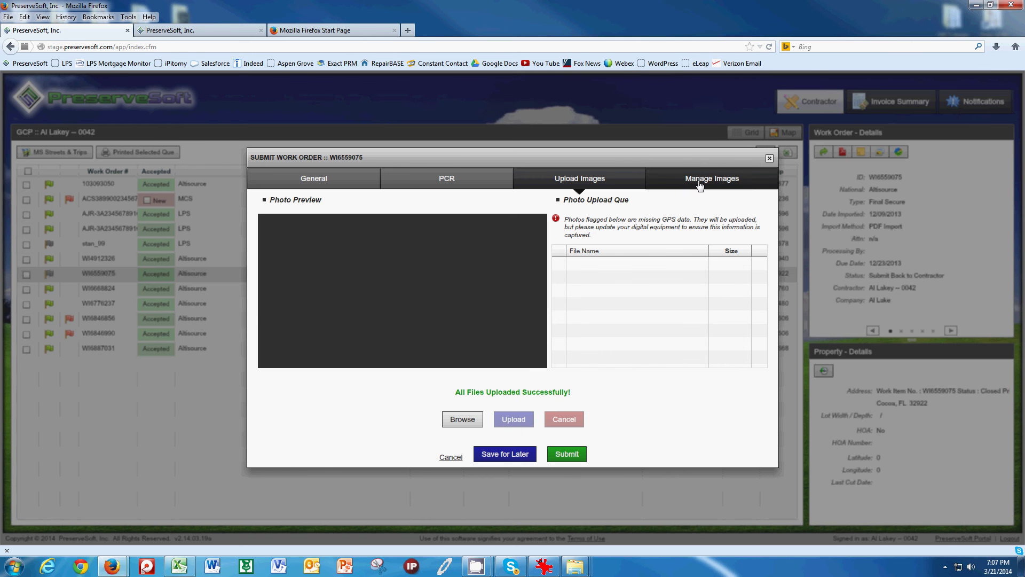
# In Manage Images, group the first four photos as Abandoned Vehicles with an Undefined time frame
pyautogui.click(700, 181)
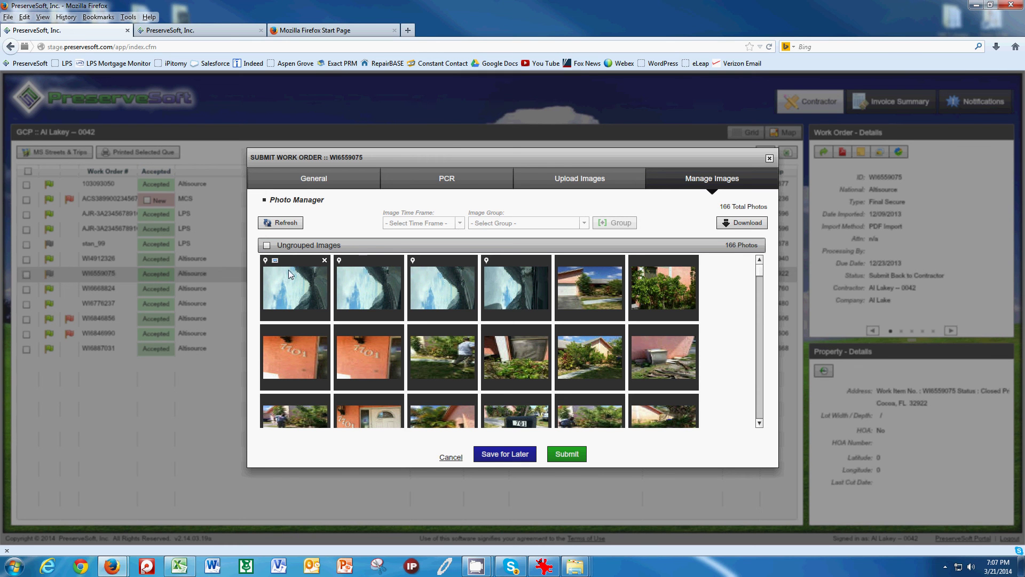
pyautogui.moveTo(295, 292)
pyautogui.moveTo(295, 292); pyautogui.dragTo(513, 291)
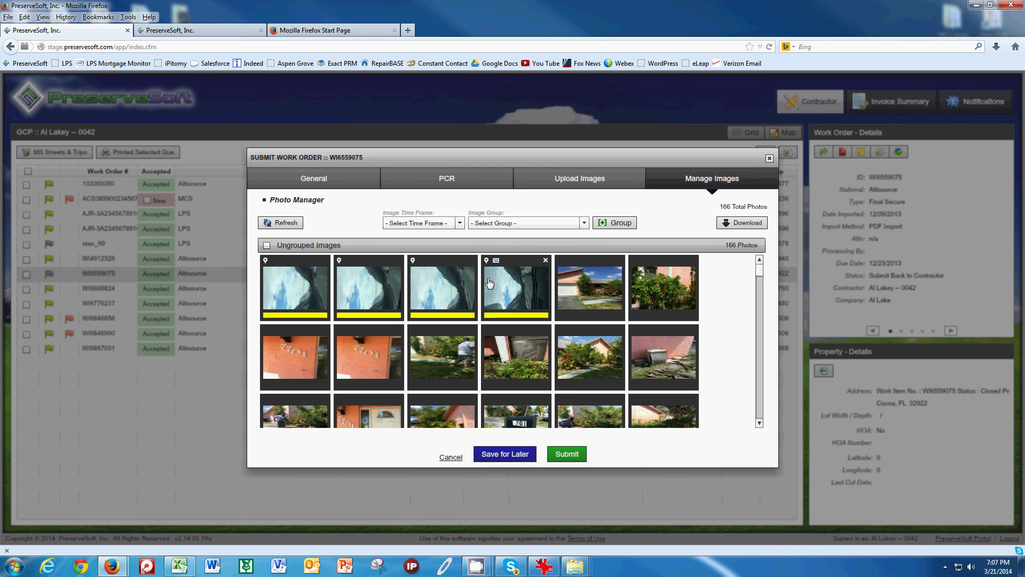
pyautogui.click(460, 223)
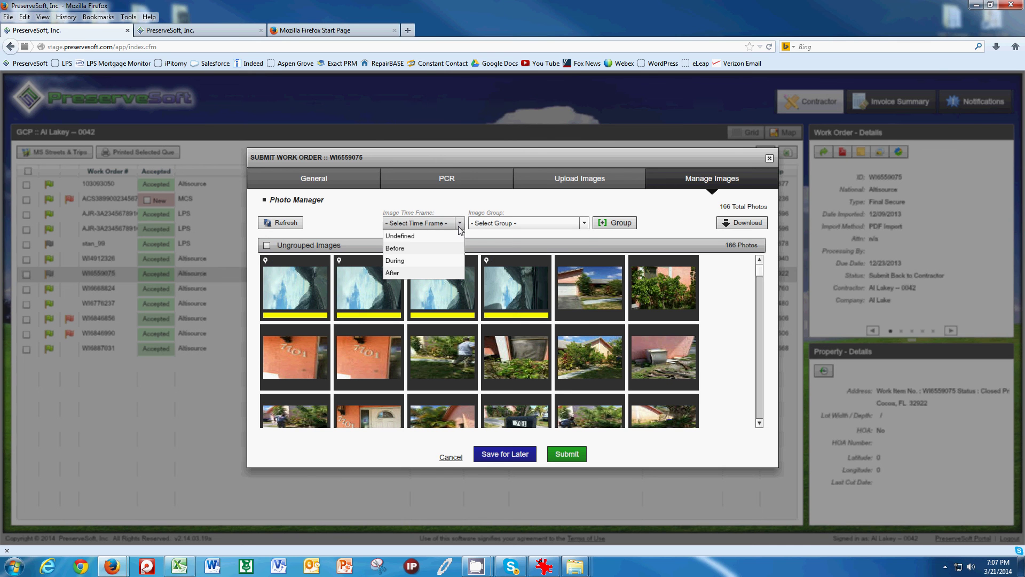
pyautogui.click(426, 237)
pyautogui.click(492, 224)
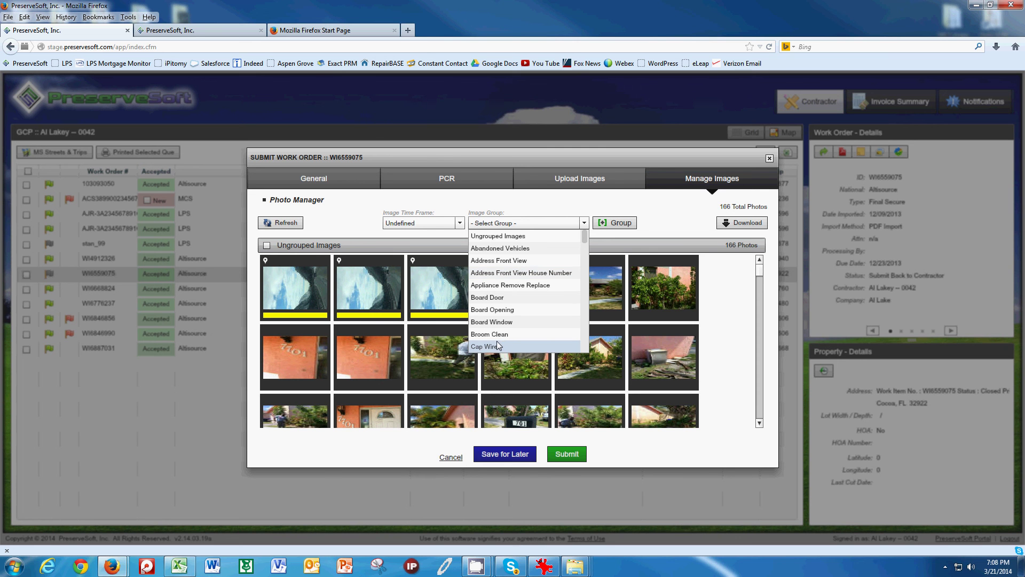
pyautogui.click(504, 248)
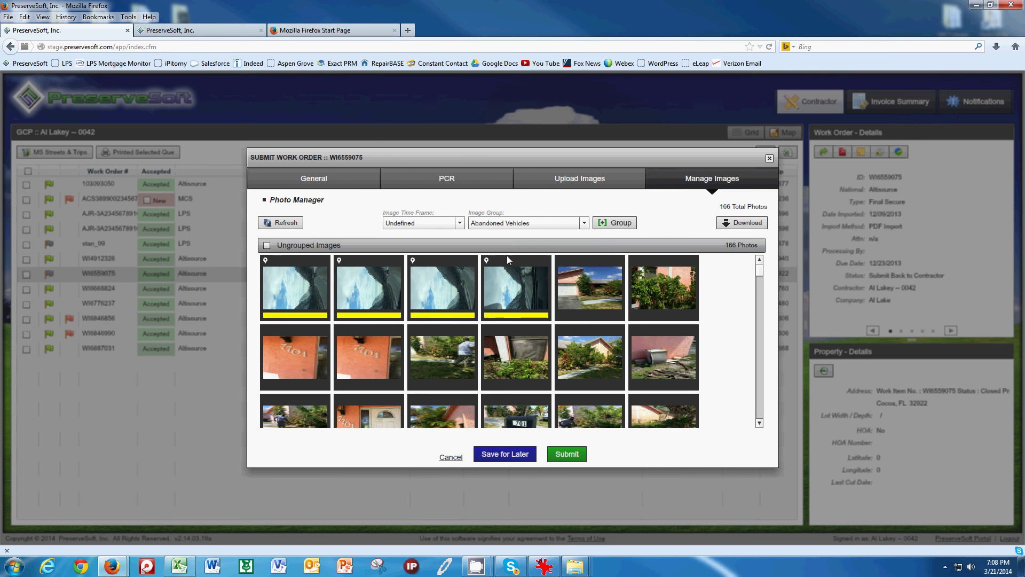
pyautogui.moveTo(507, 284)
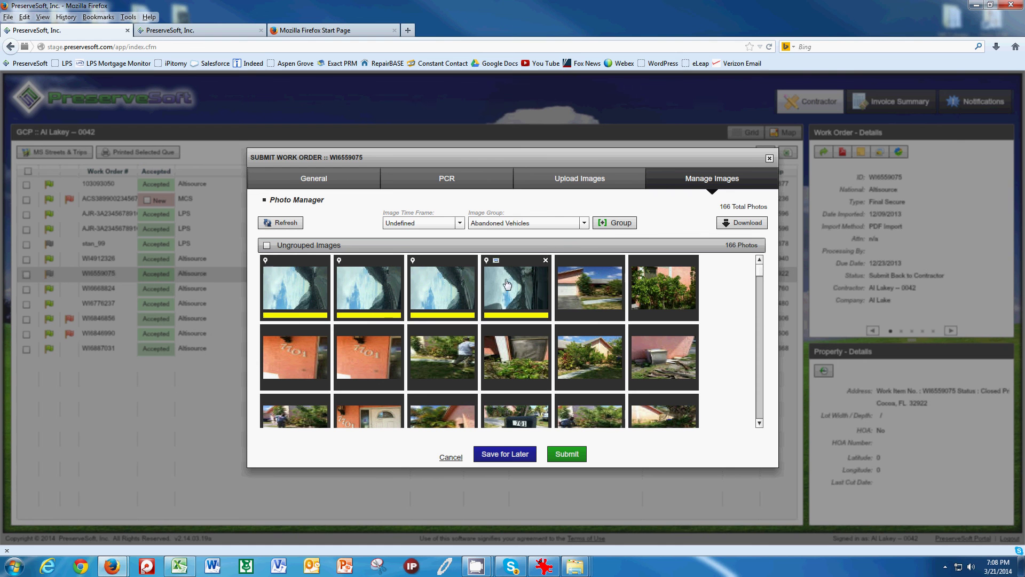
pyautogui.click(616, 224)
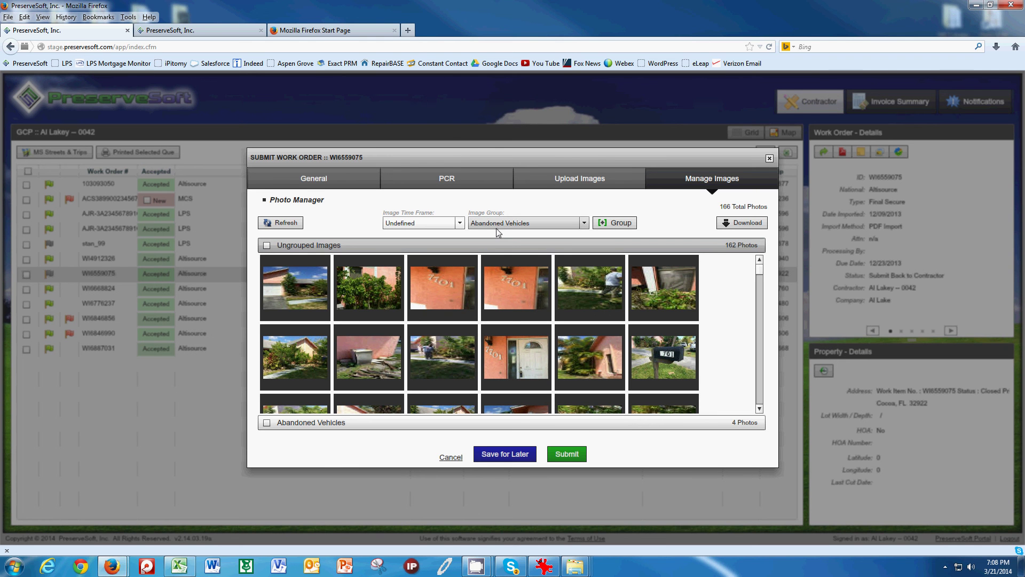
pyautogui.click(450, 291)
# Group the house-number and front-door photos under Address Front View House Number
pyautogui.click(514, 290)
pyautogui.click(511, 359)
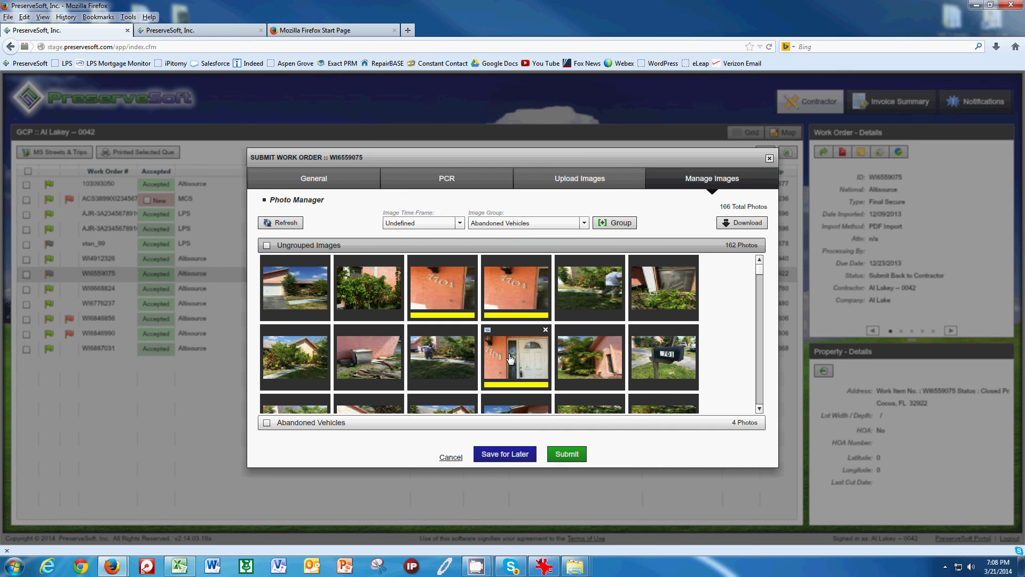
pyautogui.click(491, 223)
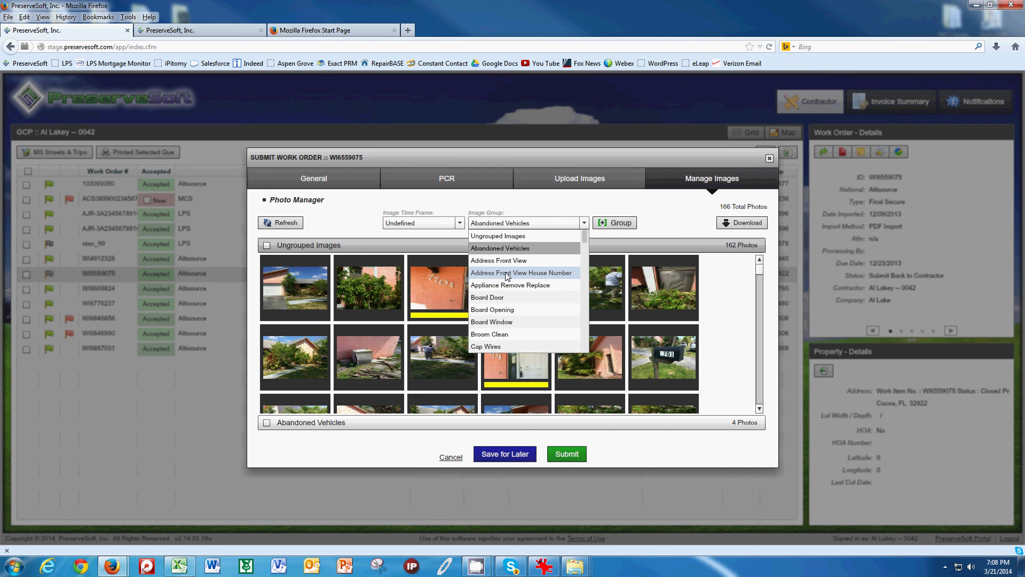
pyautogui.click(507, 275)
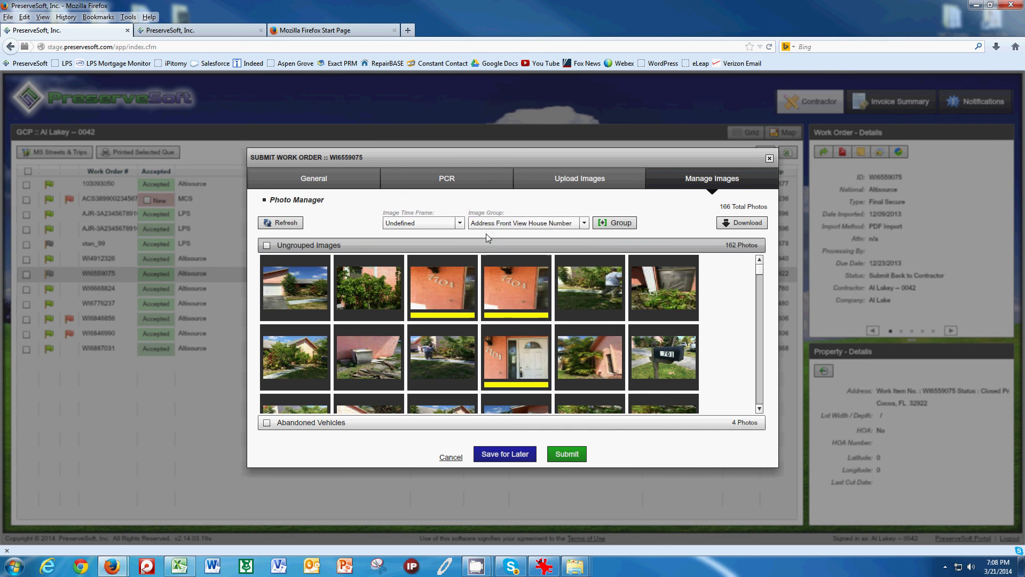
pyautogui.click(584, 224)
pyautogui.moveTo(586, 245)
pyautogui.mouseDown()
pyautogui.moveTo(578, 346)
pyautogui.moveTo(572, 243)
pyautogui.mouseUp()
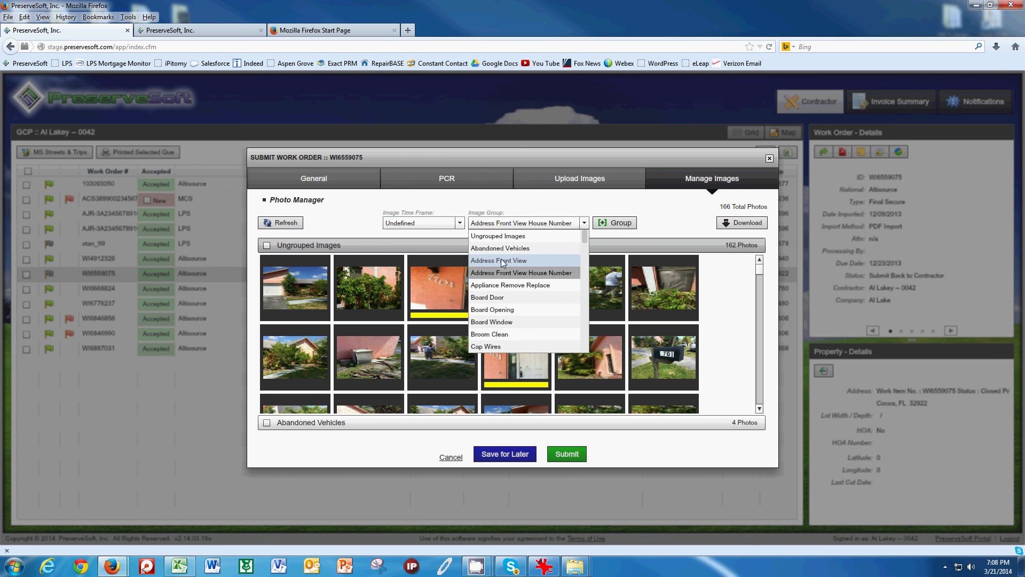
pyautogui.click(513, 227)
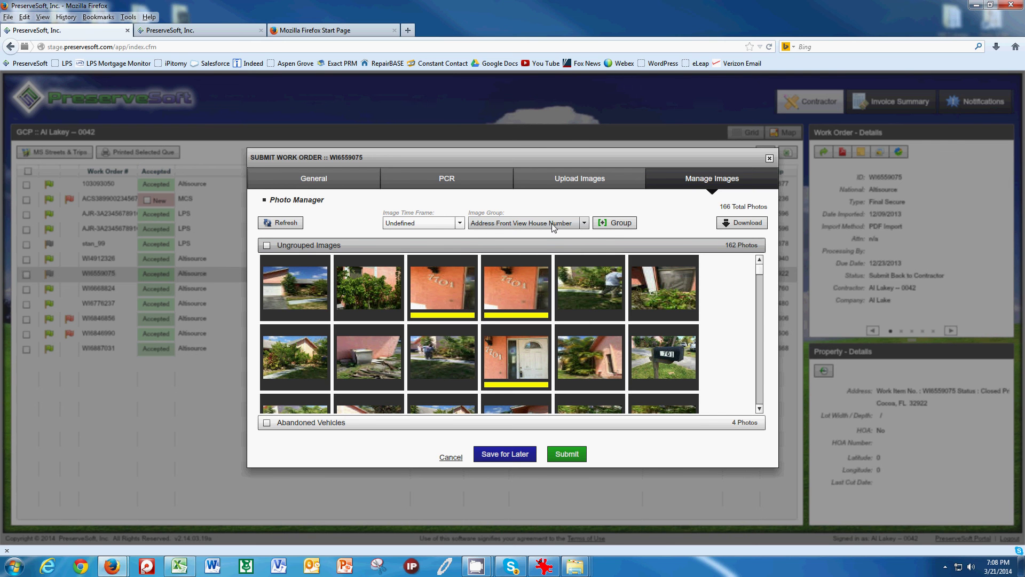
pyautogui.click(614, 222)
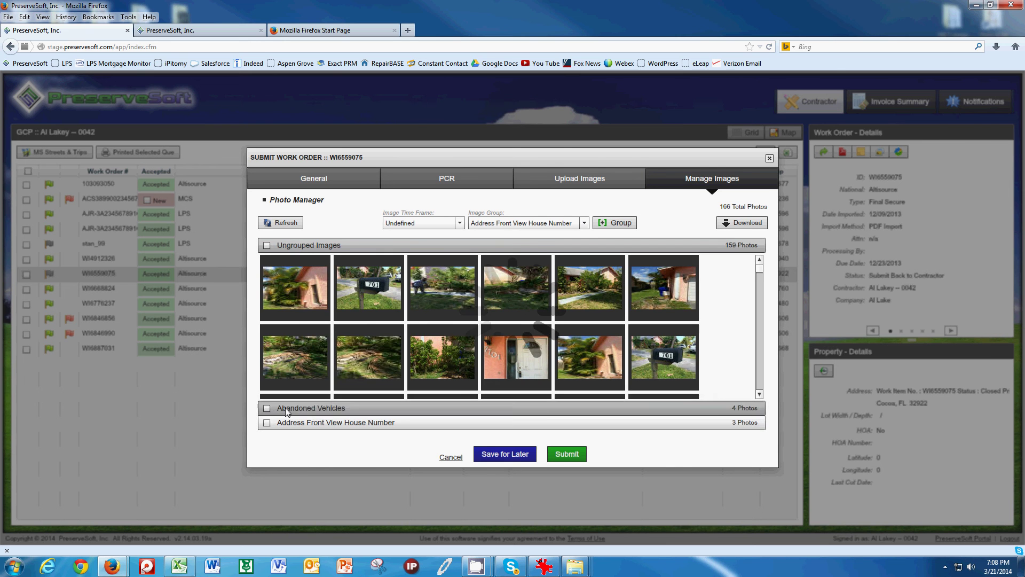
# Add the mailbox photo showing 701 to the house-number group, bringing it to 5 photos
pyautogui.click(299, 406)
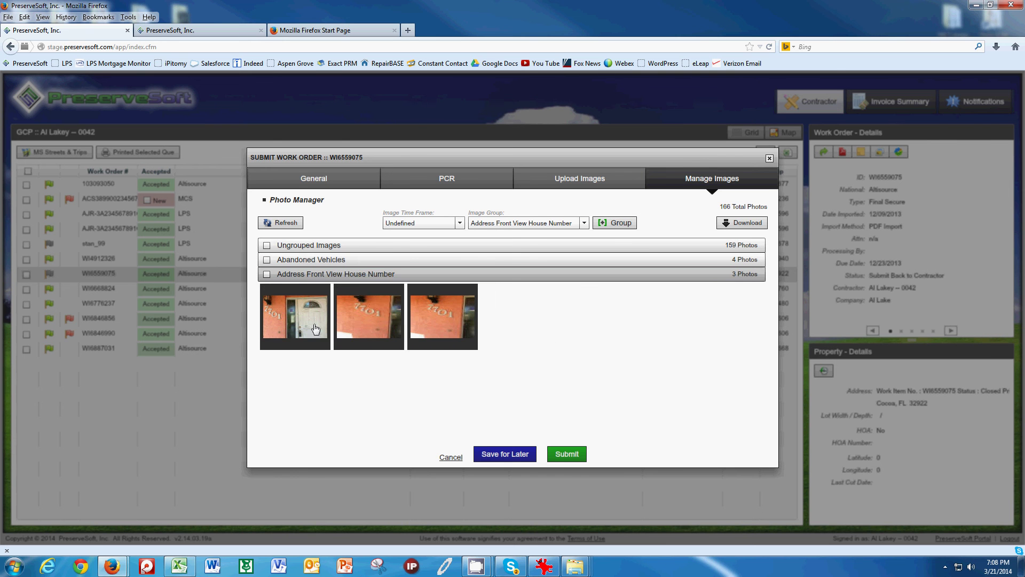
pyautogui.moveTo(383, 319)
pyautogui.click(395, 247)
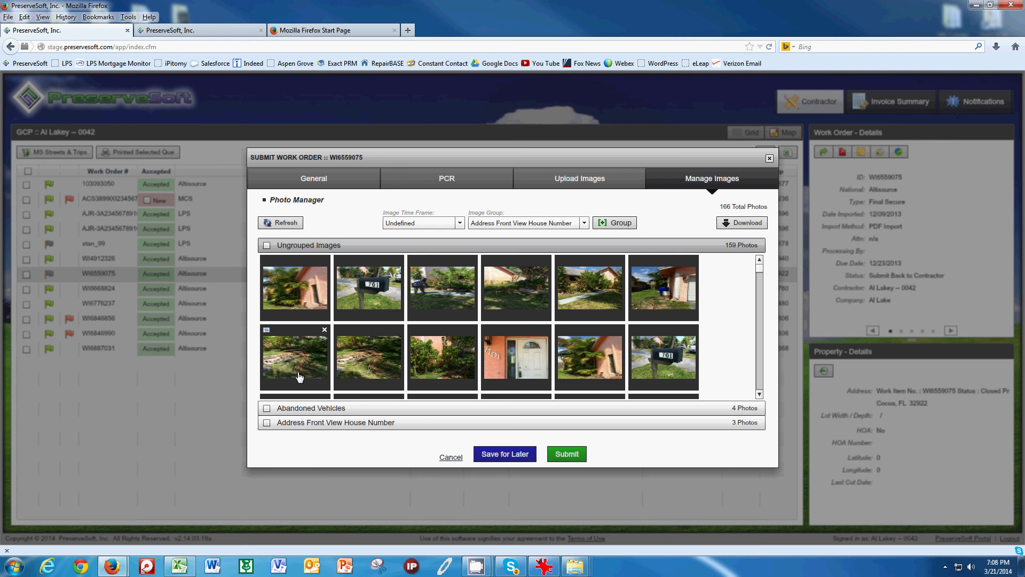
pyautogui.click(372, 289)
pyautogui.click(613, 224)
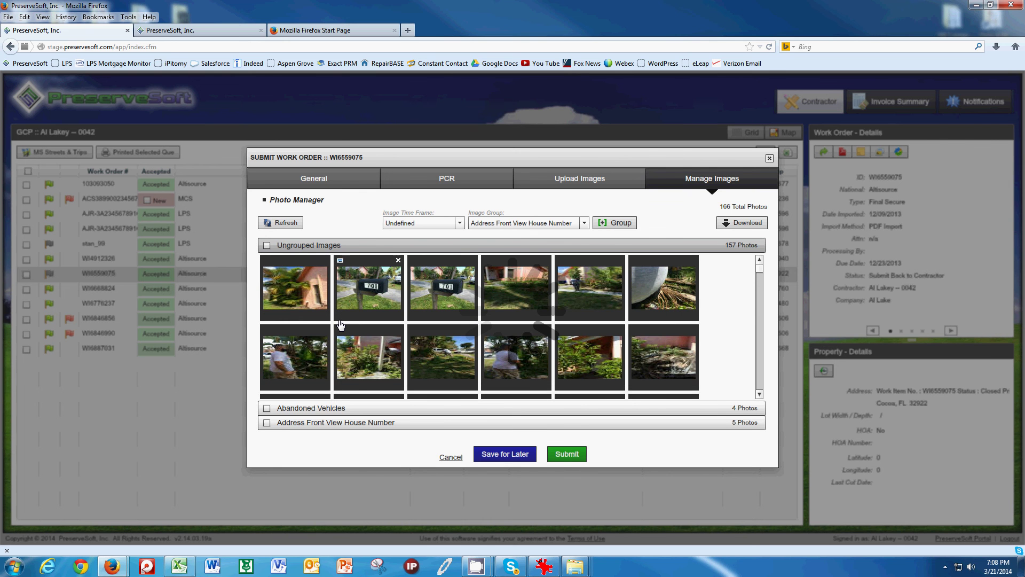
# Select the first, fourth and fifth ungrouped photos for the next group
pyautogui.click(318, 293)
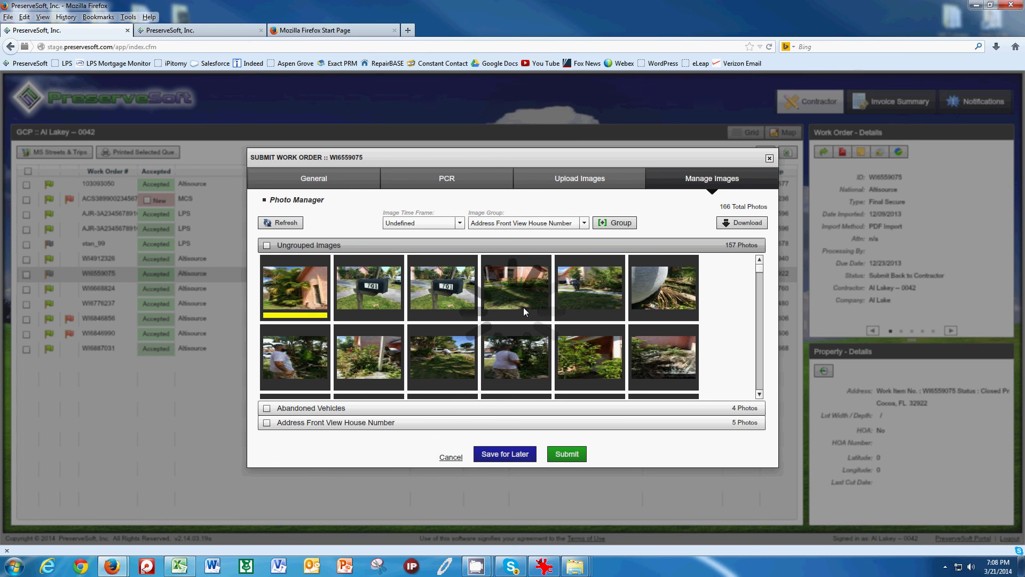
pyautogui.click(517, 277)
pyautogui.click(578, 302)
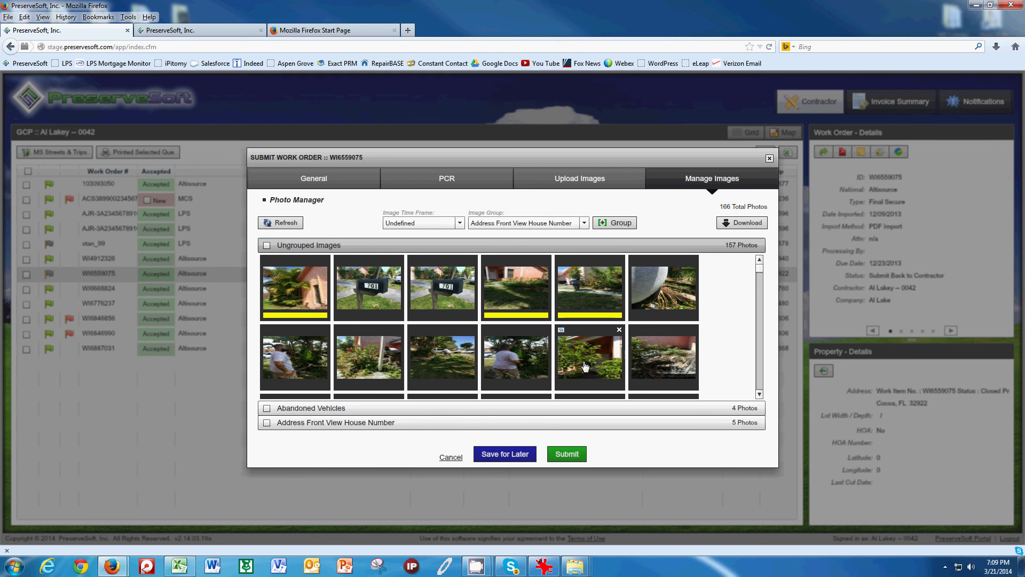
pyautogui.scroll(-5, 585, 367)
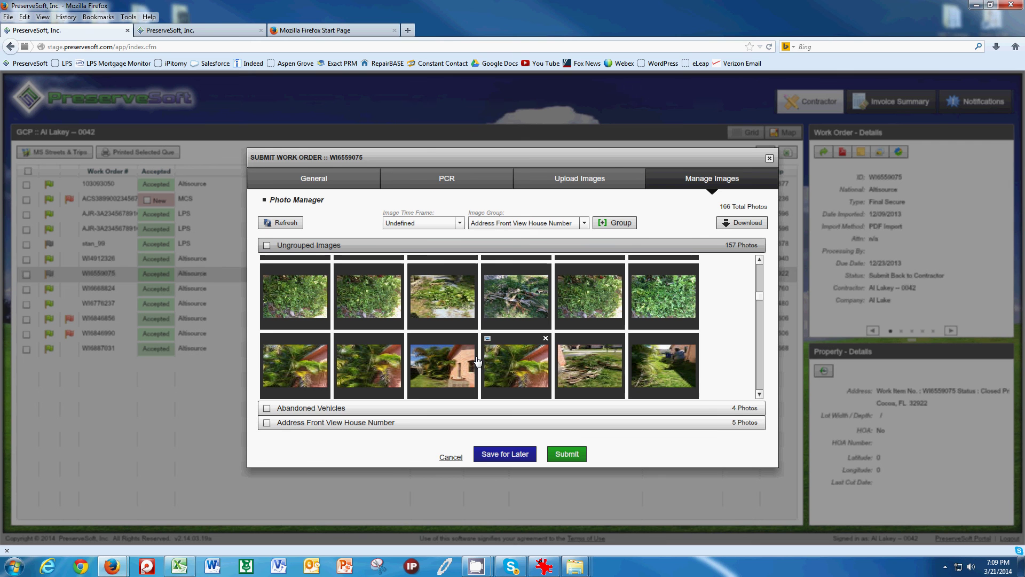
# Add the palm and house photos to the selection and group all seven as Property Condition
pyautogui.click(295, 364)
pyautogui.click(352, 368)
pyautogui.click(426, 362)
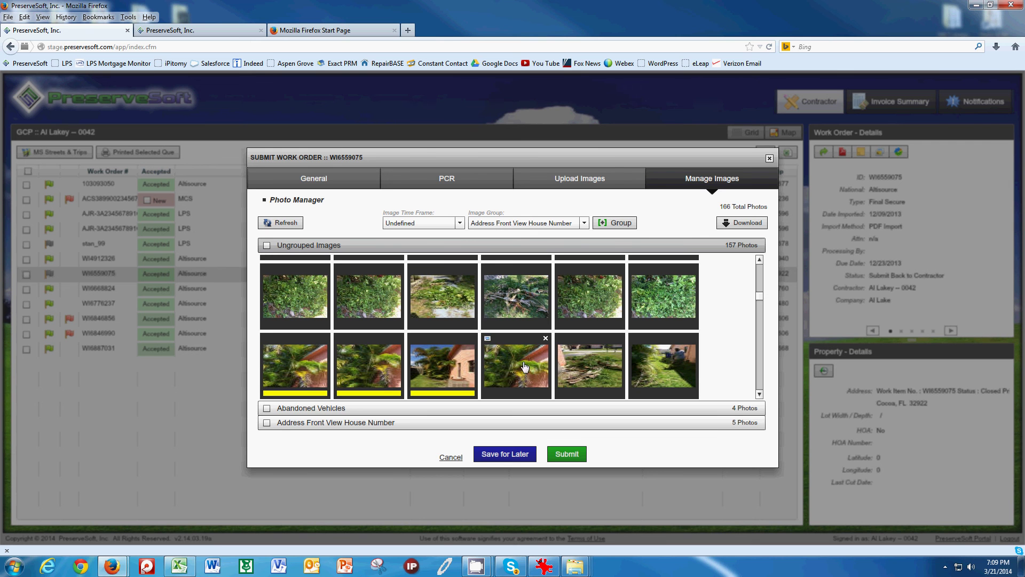
pyautogui.click(526, 367)
pyautogui.click(526, 224)
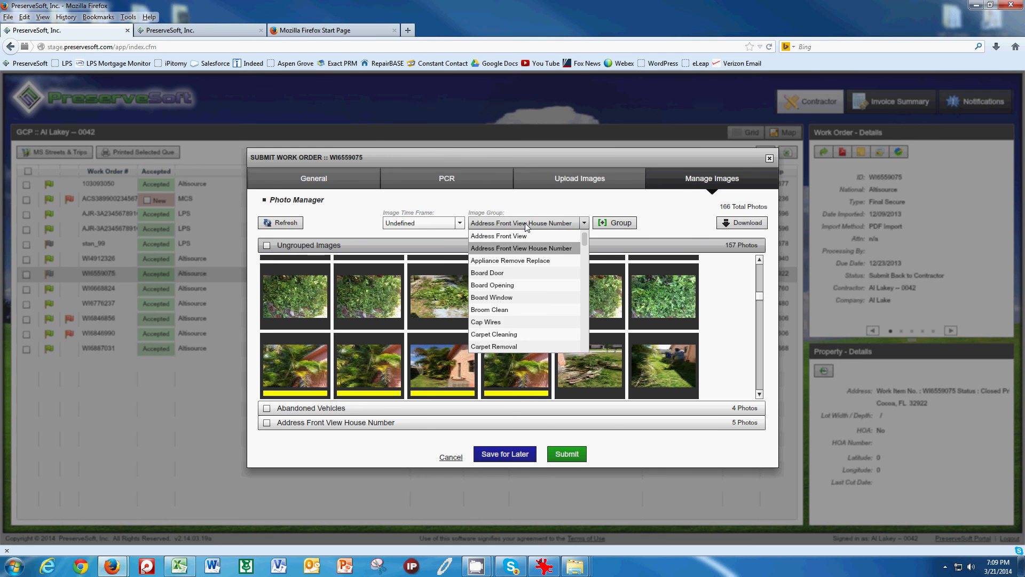
pyautogui.press('p')
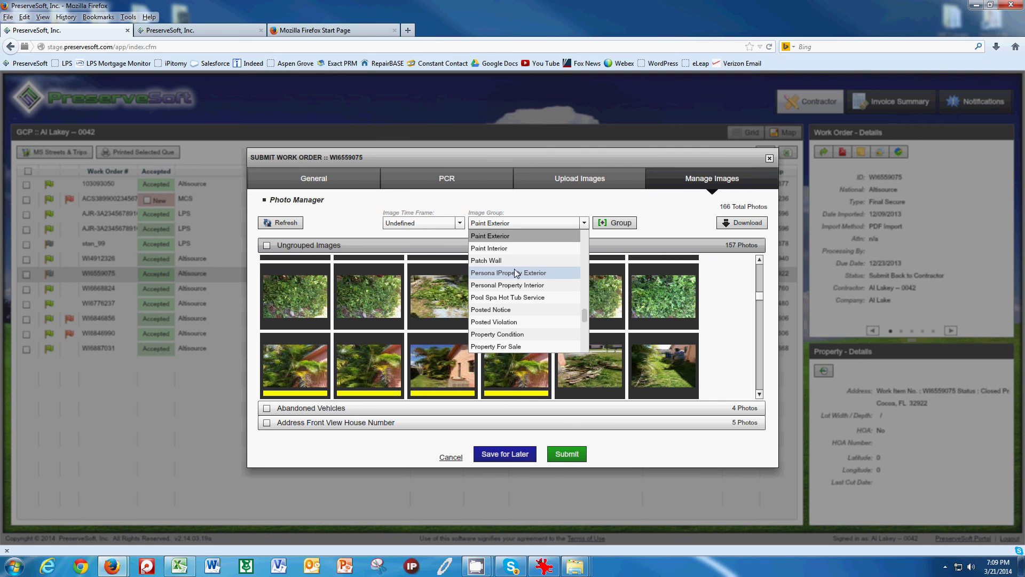
pyautogui.click(510, 335)
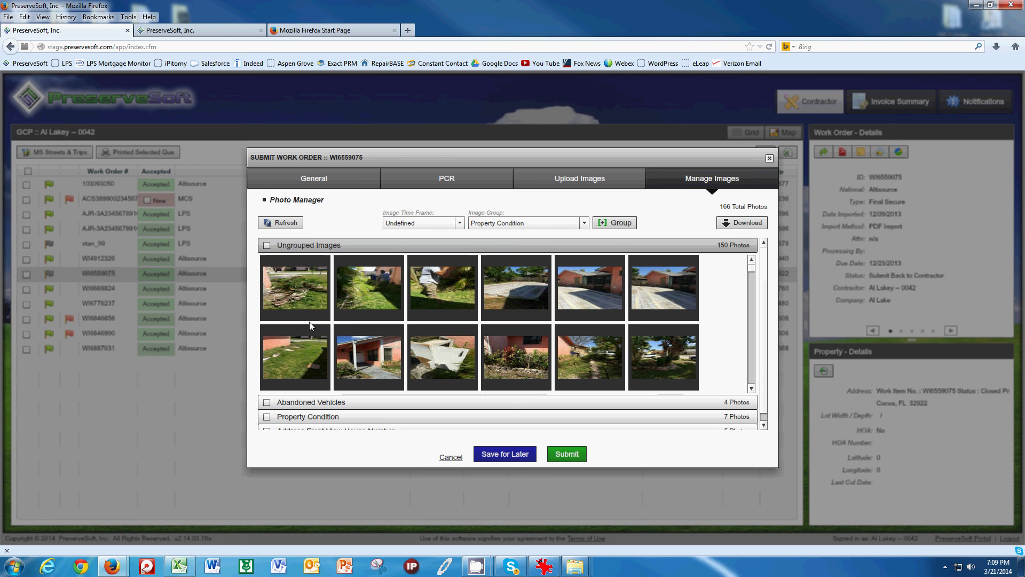
pyautogui.moveTo(291, 297)
pyautogui.moveTo(291, 296); pyautogui.dragTo(377, 291)
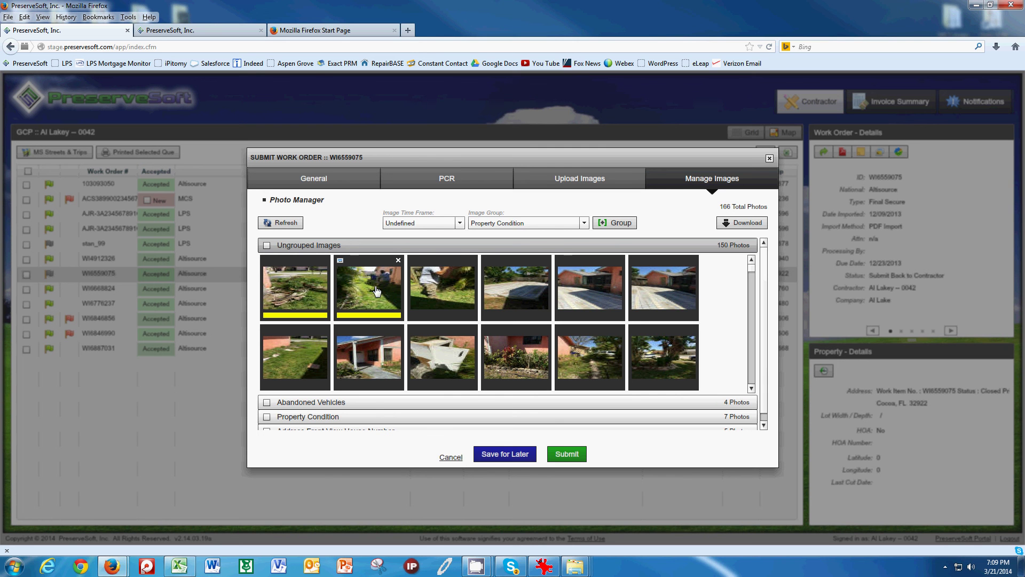
# File the two selected photos under Trim Shrubs Trees with a During time frame
pyautogui.click(586, 224)
pyautogui.click(459, 223)
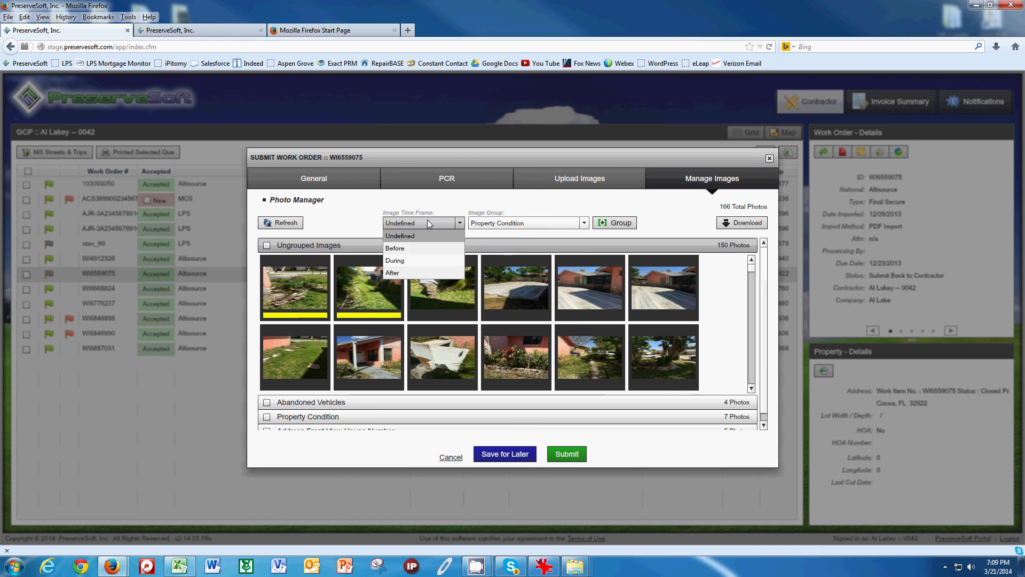
pyautogui.click(395, 261)
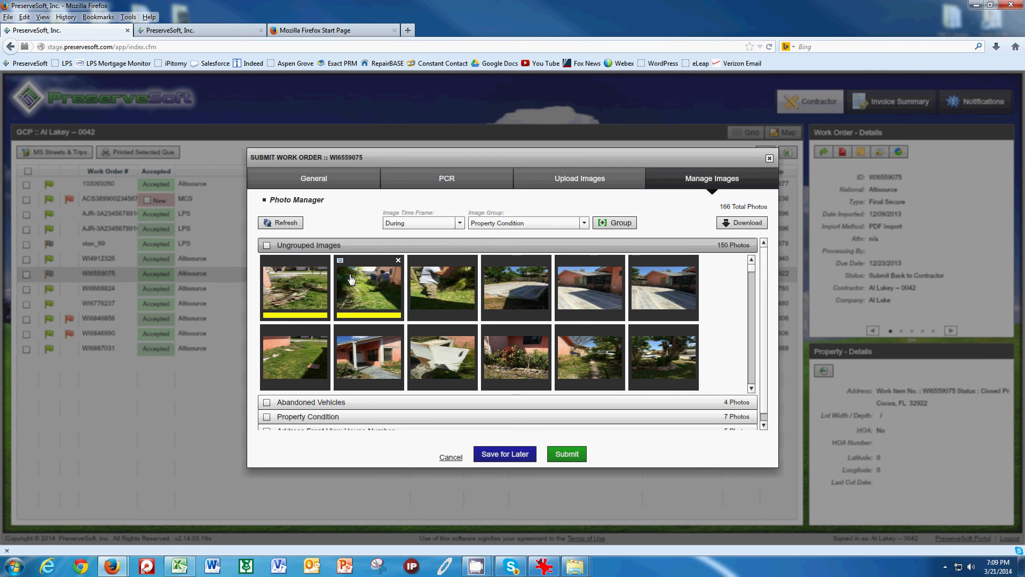
pyautogui.click(505, 223)
pyautogui.press('t')
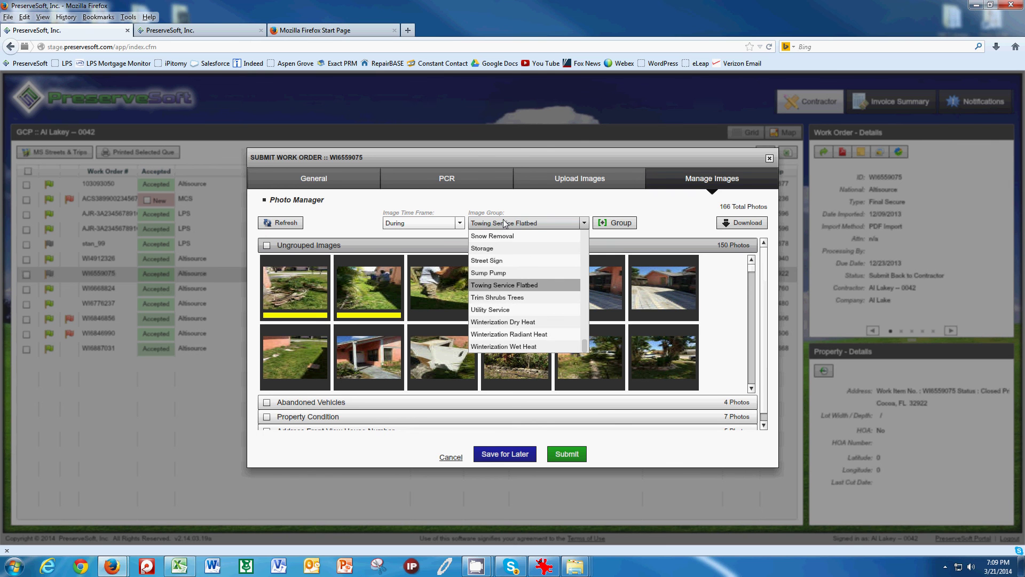
pyautogui.click(497, 297)
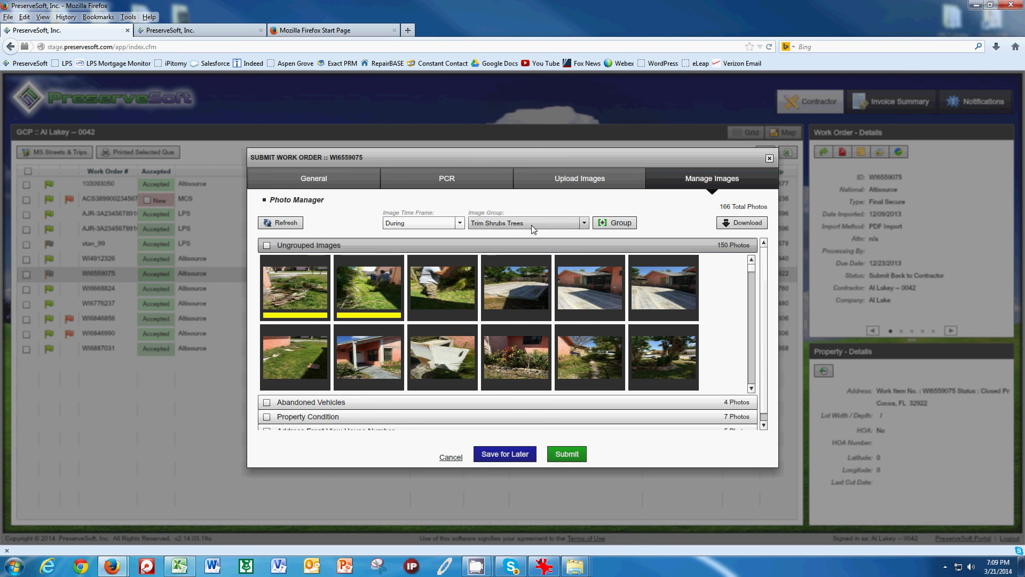
pyautogui.click(605, 224)
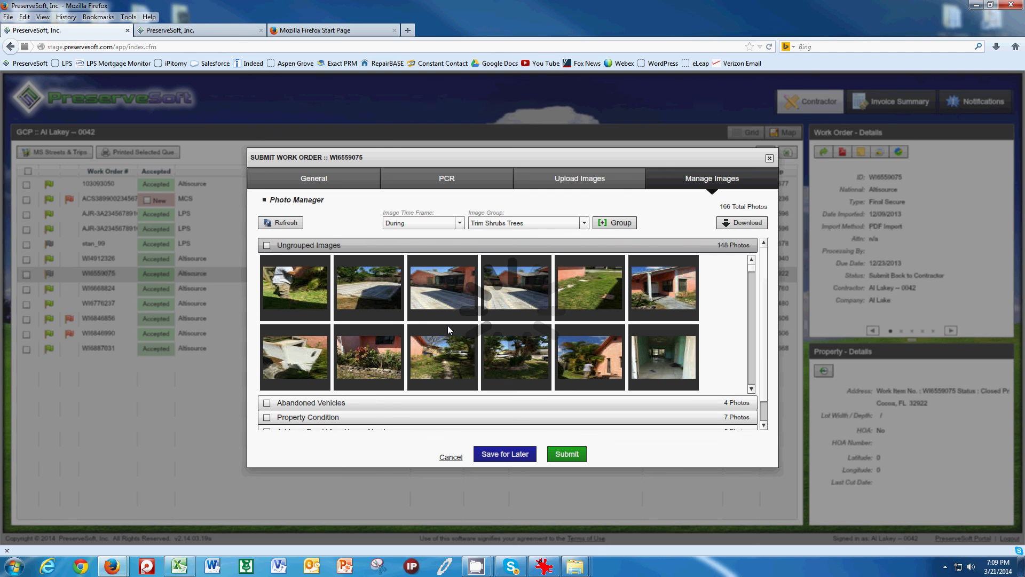
# File the hedge photo under Trim Shrubs Trees with a Before time frame
pyautogui.moveTo(449, 323)
pyautogui.scroll(-10, 449, 324)
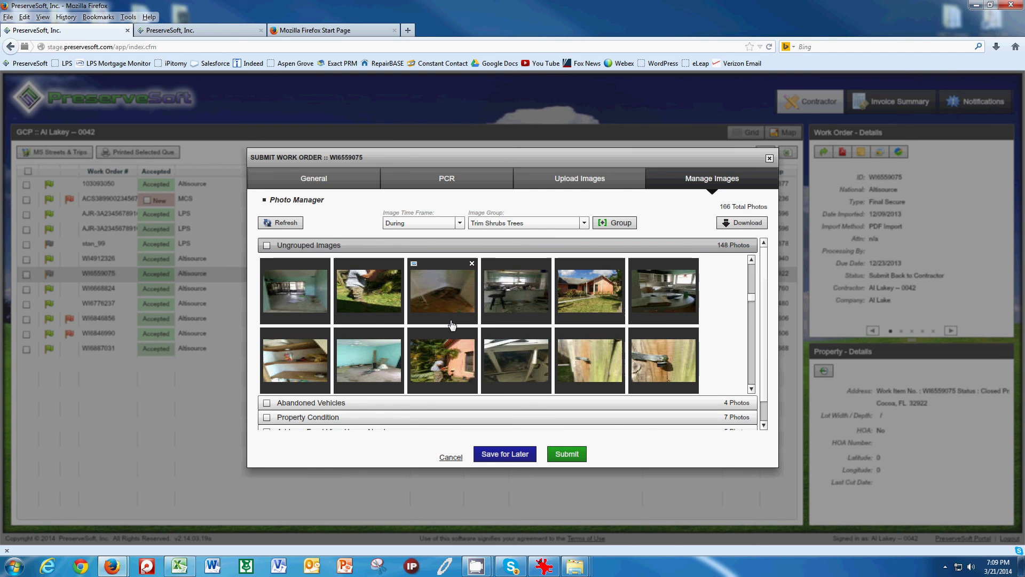
pyautogui.scroll(-5, 452, 324)
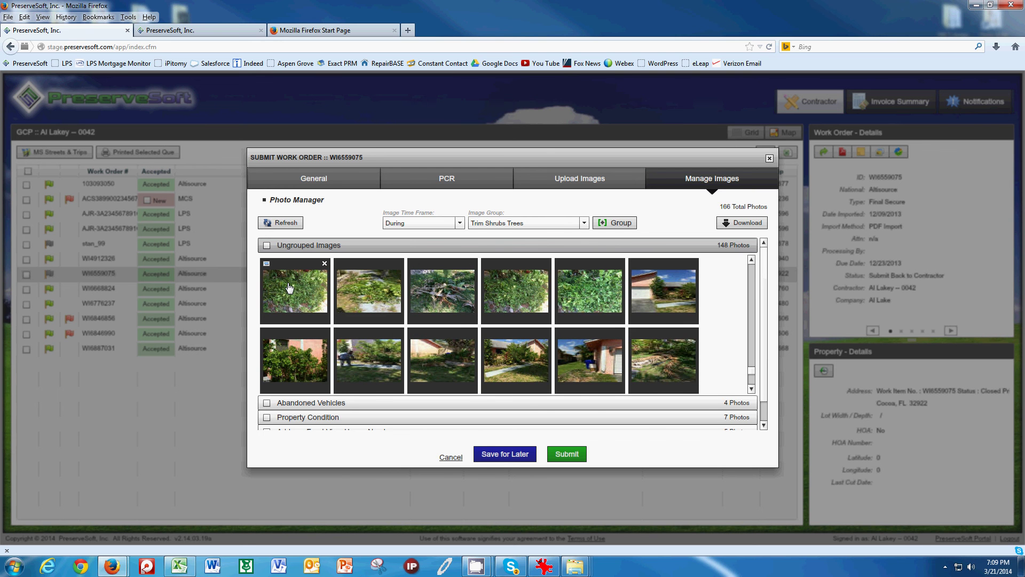
pyautogui.click(301, 360)
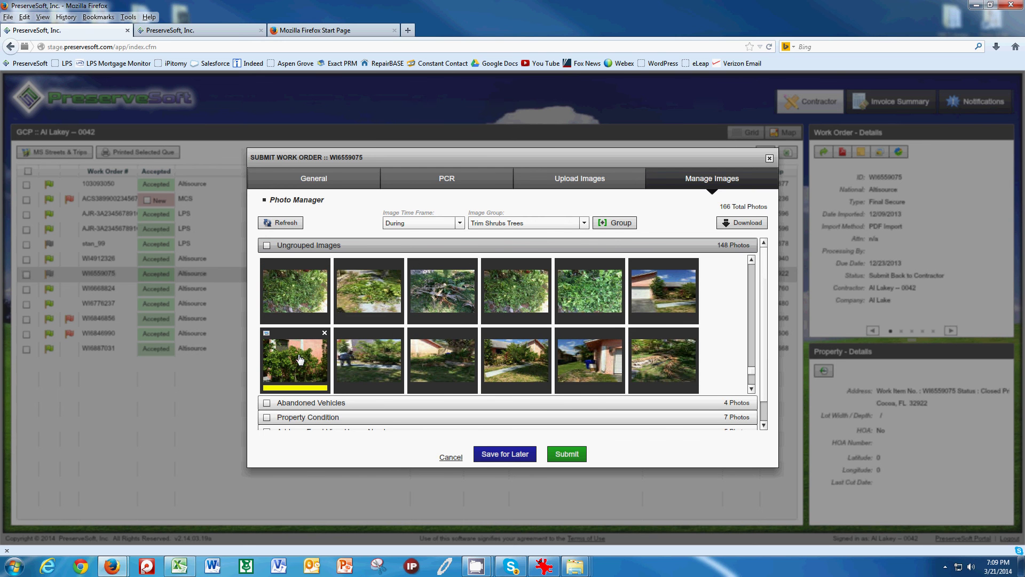
pyautogui.click(406, 223)
pyautogui.click(406, 248)
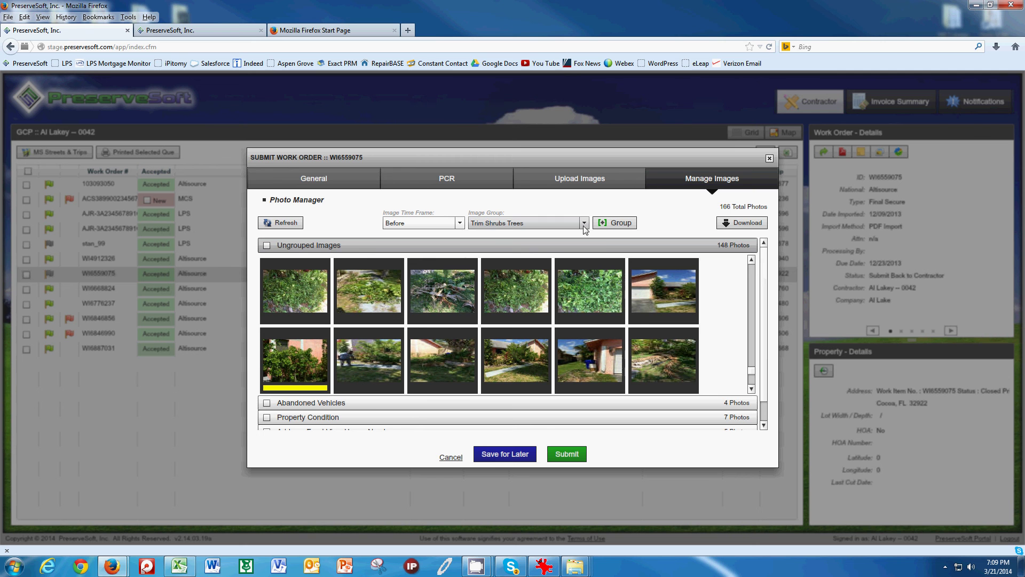
pyautogui.click(615, 222)
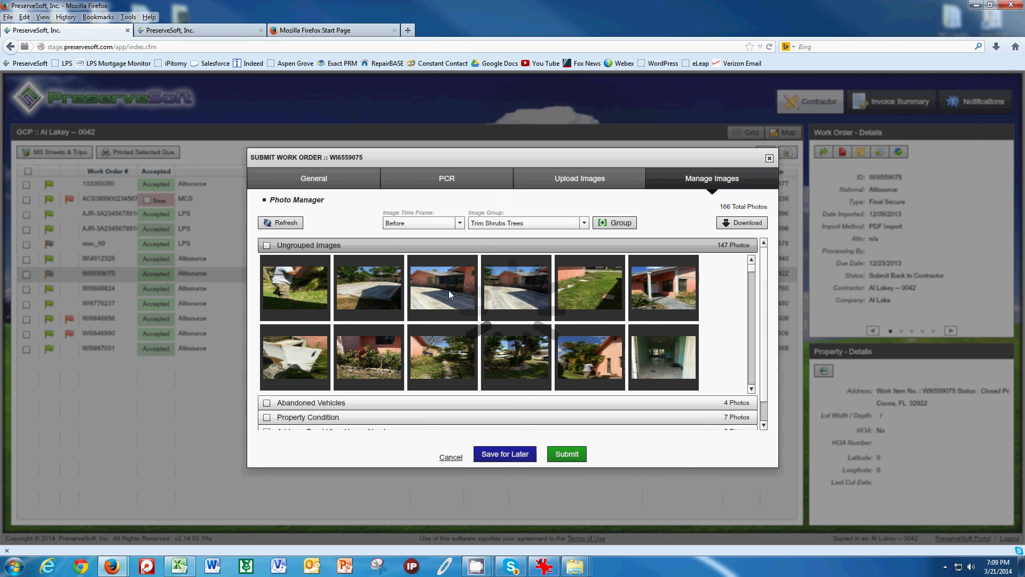
# Group the driveway photo under Address Front View with an Undefined time frame
pyautogui.click(442, 288)
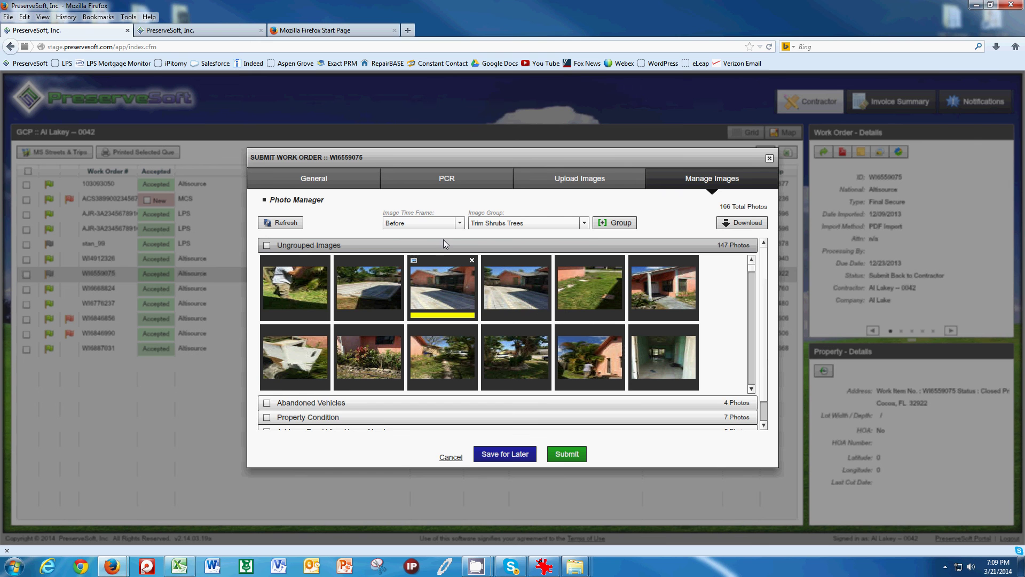
pyautogui.click(442, 220)
pyautogui.click(428, 236)
pyautogui.click(494, 225)
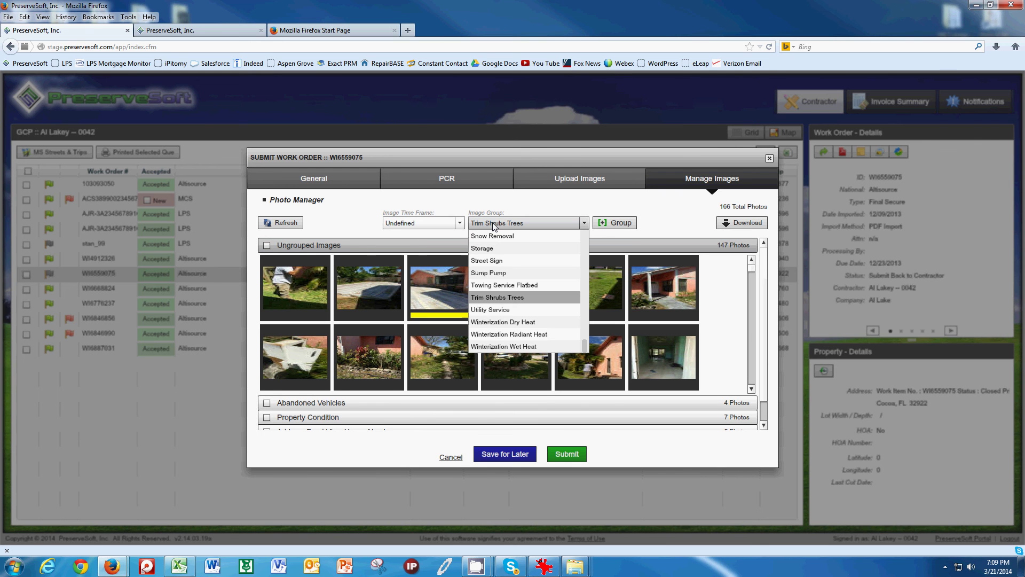
pyautogui.scroll(10, 494, 230)
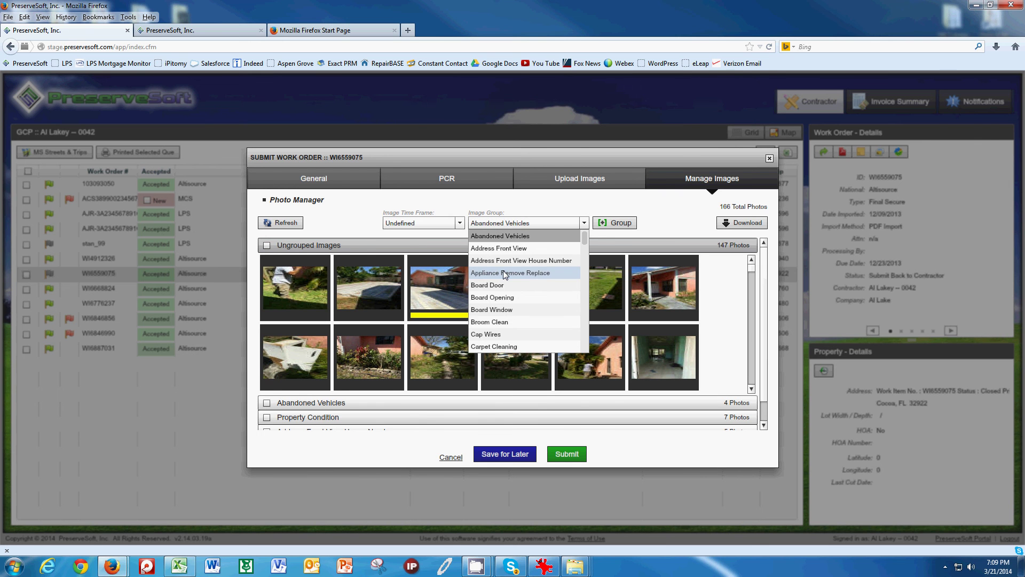
pyautogui.click(500, 248)
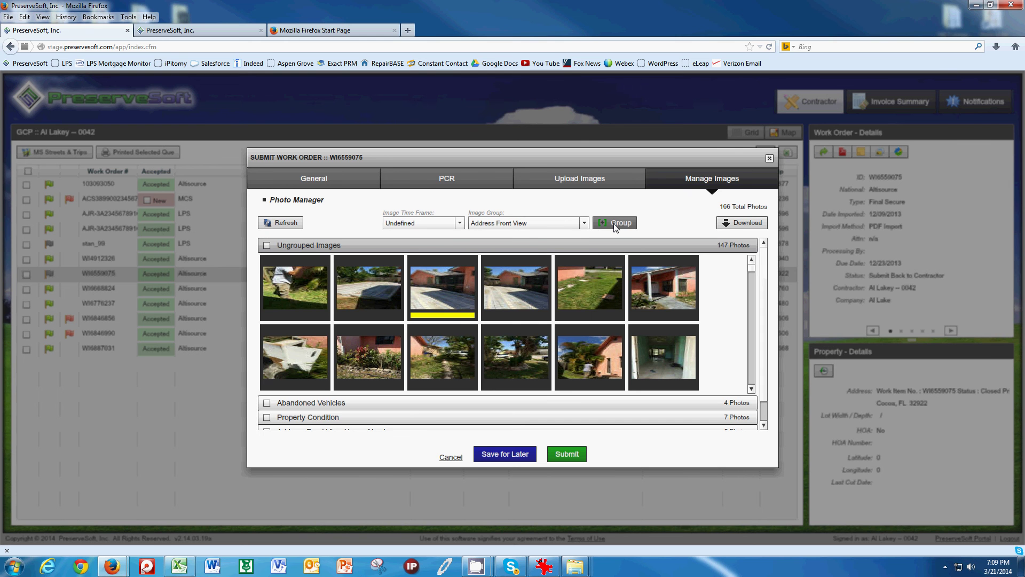
pyautogui.click(616, 226)
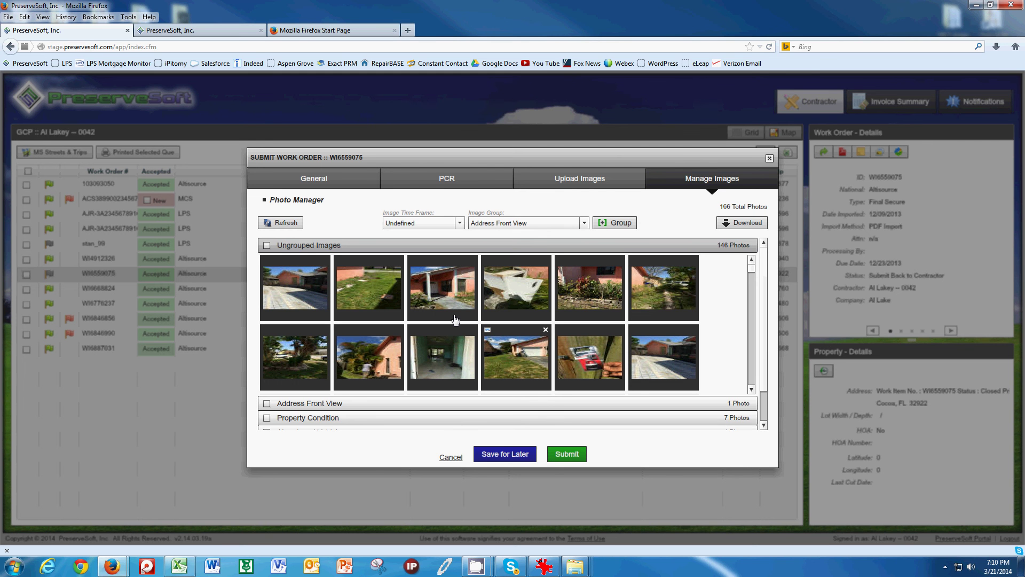
# Group the first ungrouped photo under Pool Spa Hot Tub Service
pyautogui.click(292, 296)
pyautogui.click(501, 224)
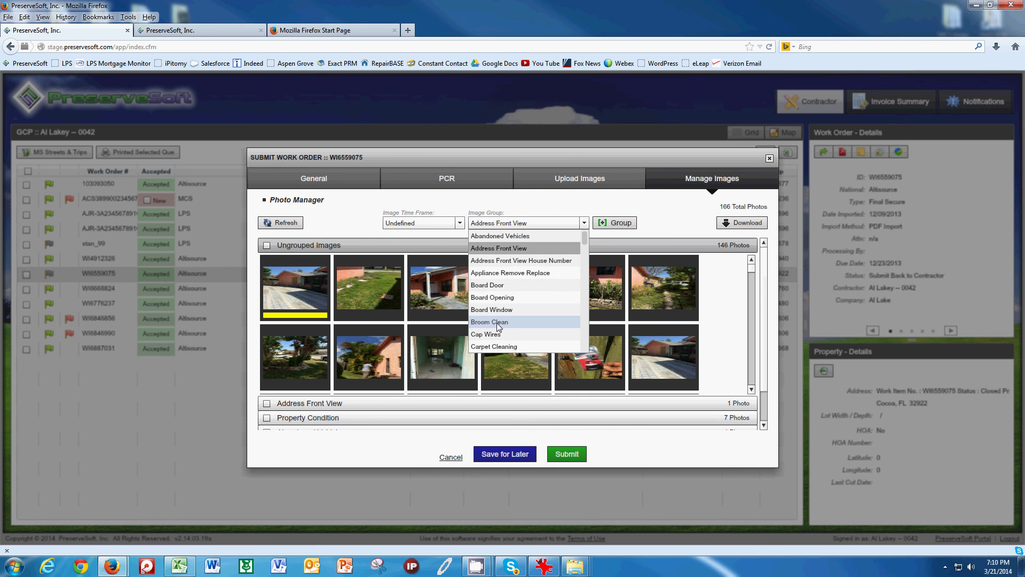
pyautogui.press('p')
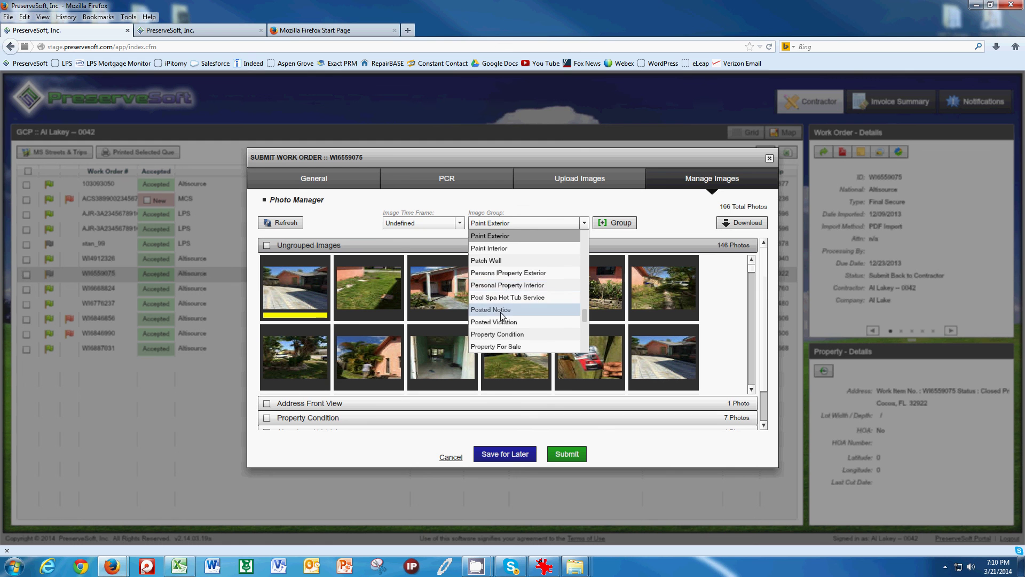
pyautogui.click(508, 298)
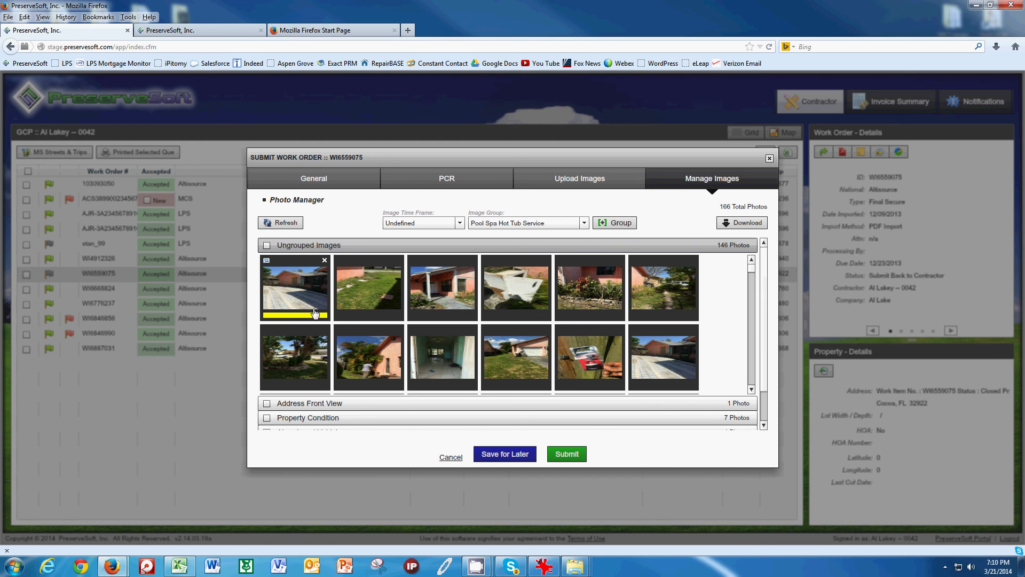
pyautogui.click(626, 224)
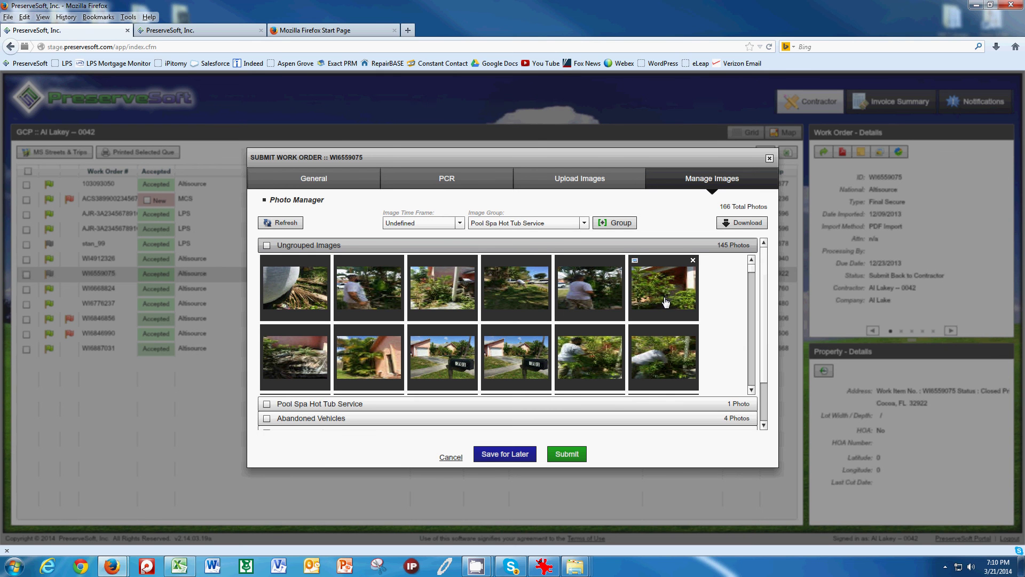
# Look through the 145 remaining ungrouped photos, then switch to the work order's PCR form
pyautogui.scroll(-5, 721, 302)
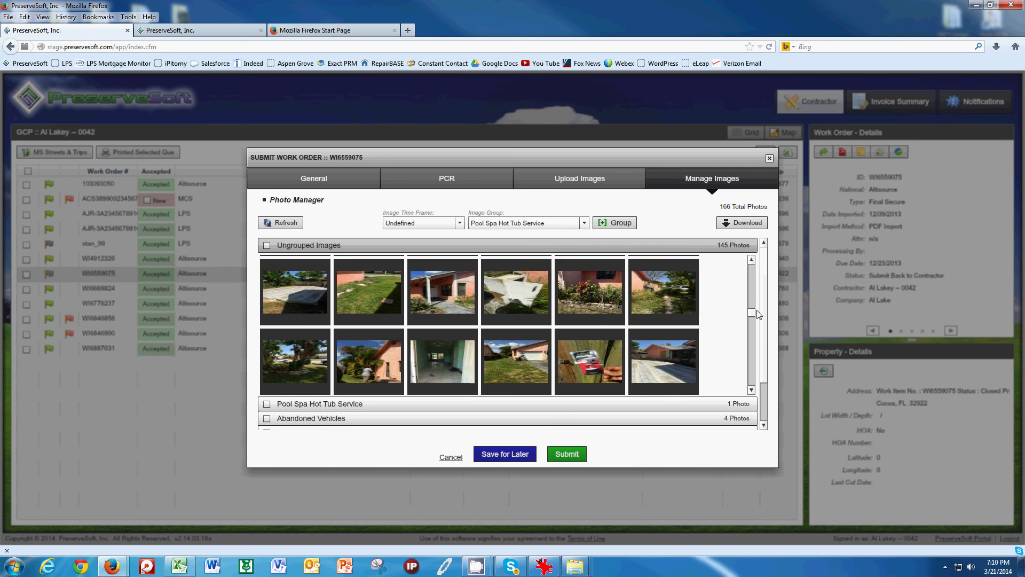
pyautogui.moveTo(751, 315); pyautogui.dragTo(748, 389)
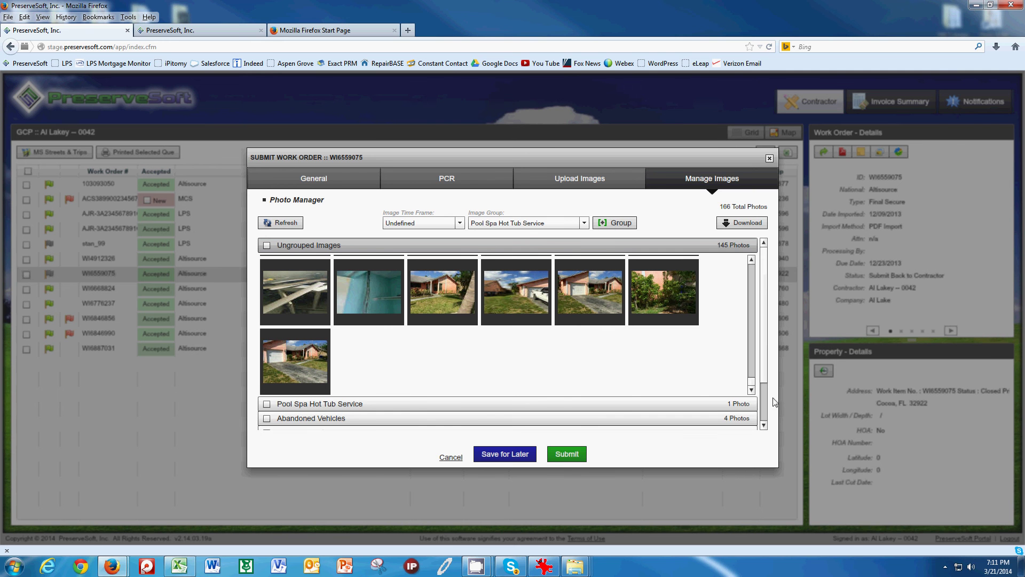
pyautogui.scroll(-5, 750, 361)
pyautogui.moveTo(749, 358); pyautogui.dragTo(751, 264)
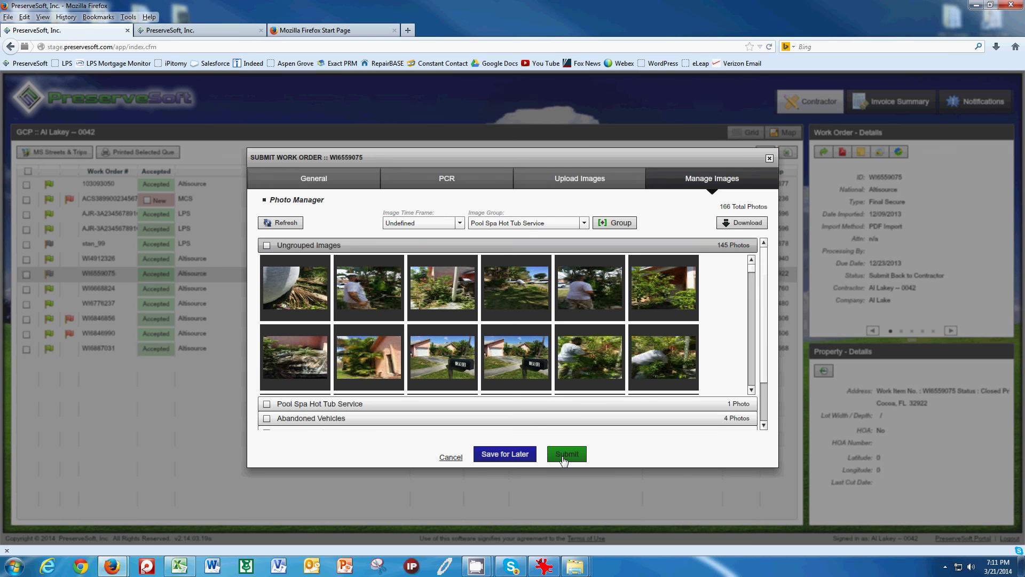
pyautogui.click(463, 188)
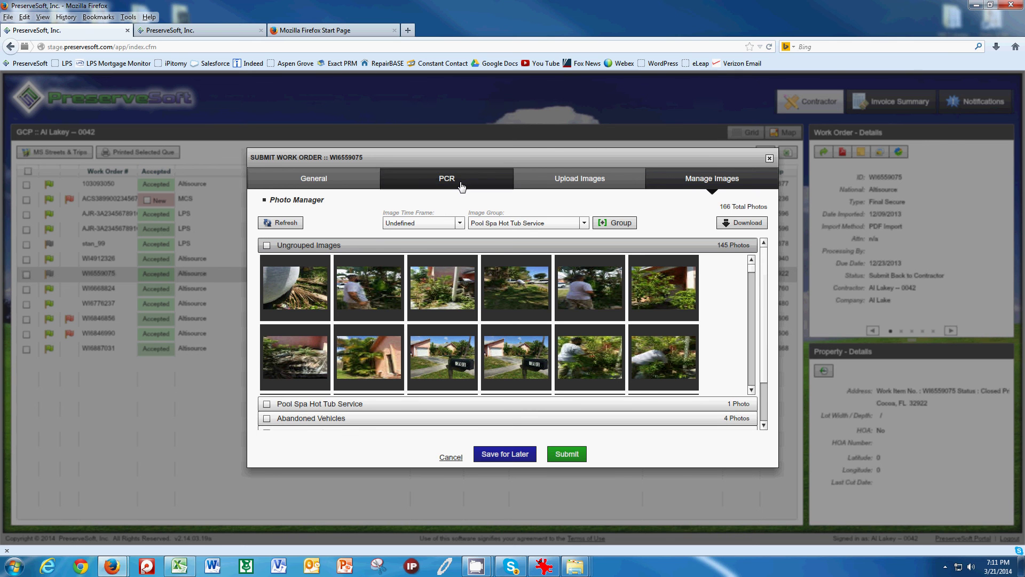